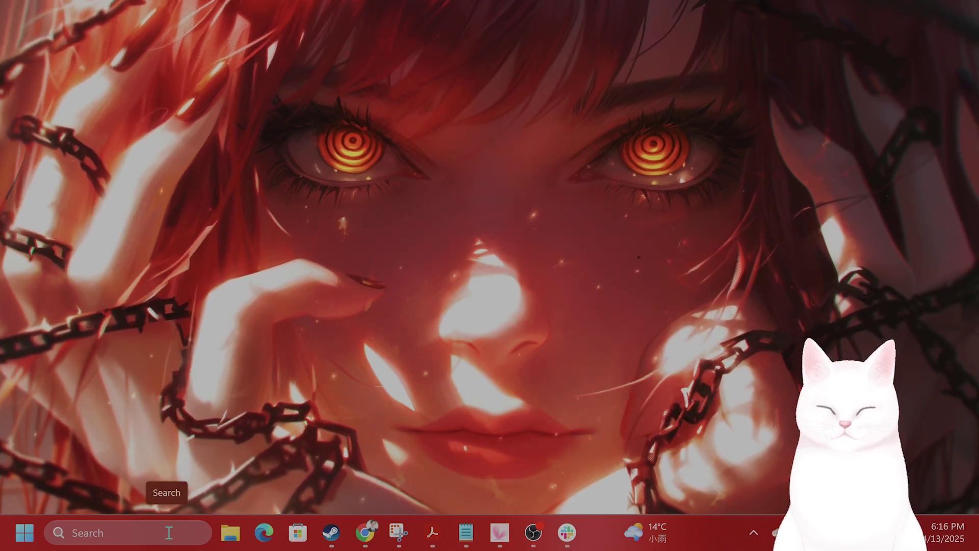
Search Windows for 'control', correcting the mistyped 'cointrol'.
{"action": "left_click", "coordinate": [169, 532]}
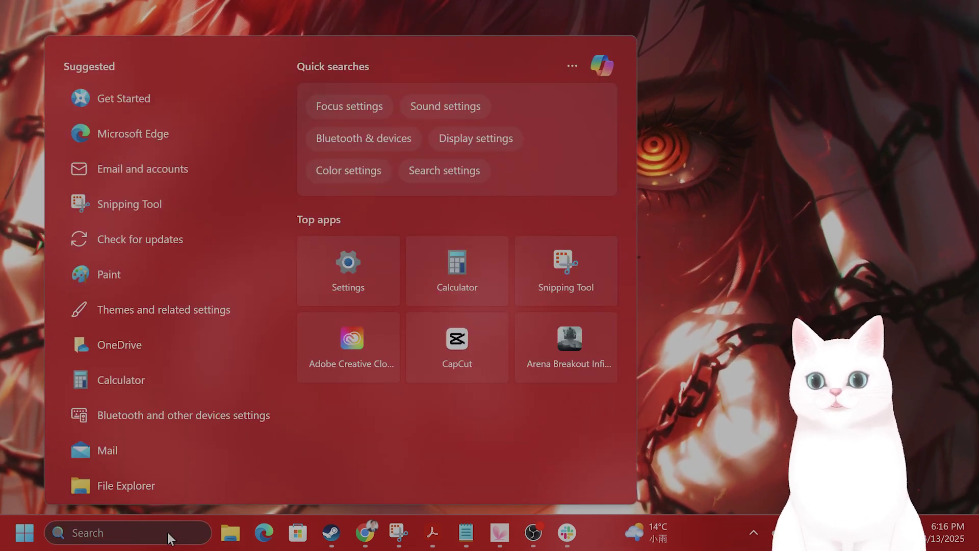
{"action": "type", "text": "cointrol"}
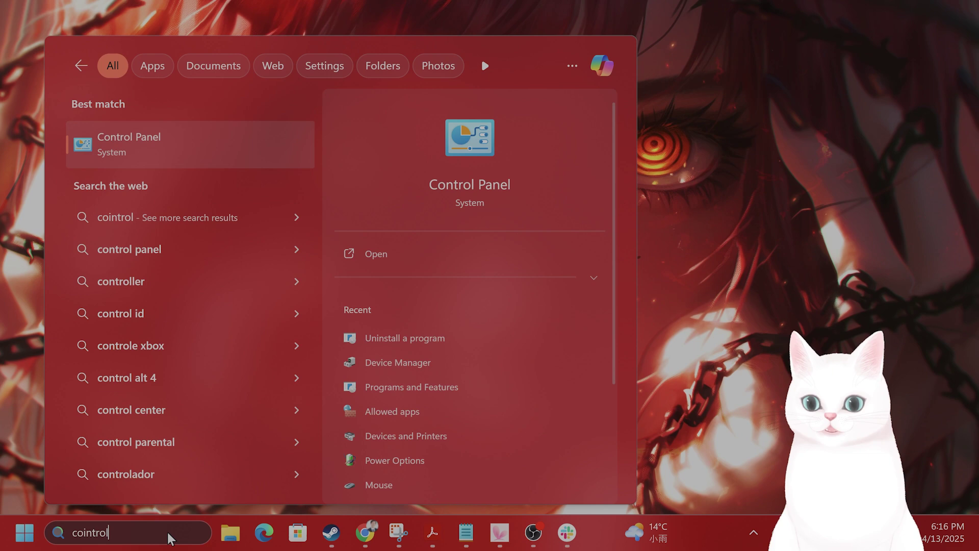
{"action": "key", "text": "BackSpace"}
{"action": "key", "text": "BackSpace"}
{"action": "key", "text": "BackSpace"}
{"action": "key", "text": "BackSpace"}
{"action": "key", "text": "BackSpace"}
{"action": "key", "text": "BackSpace"}
Open Control Panel from search and go to its installed programs list.
{"action": "type", "text": "n"}
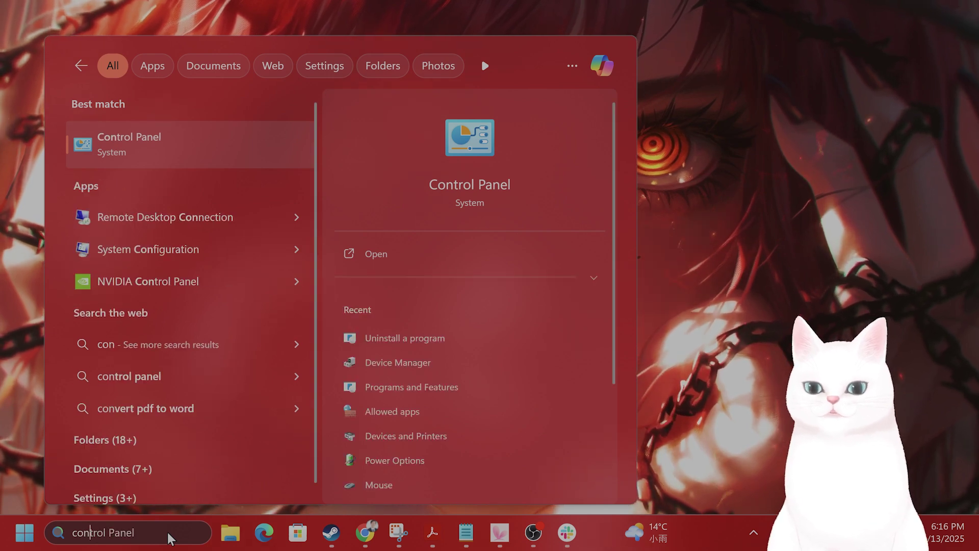
{"action": "type", "text": "trol"}
{"action": "key", "text": "Return"}
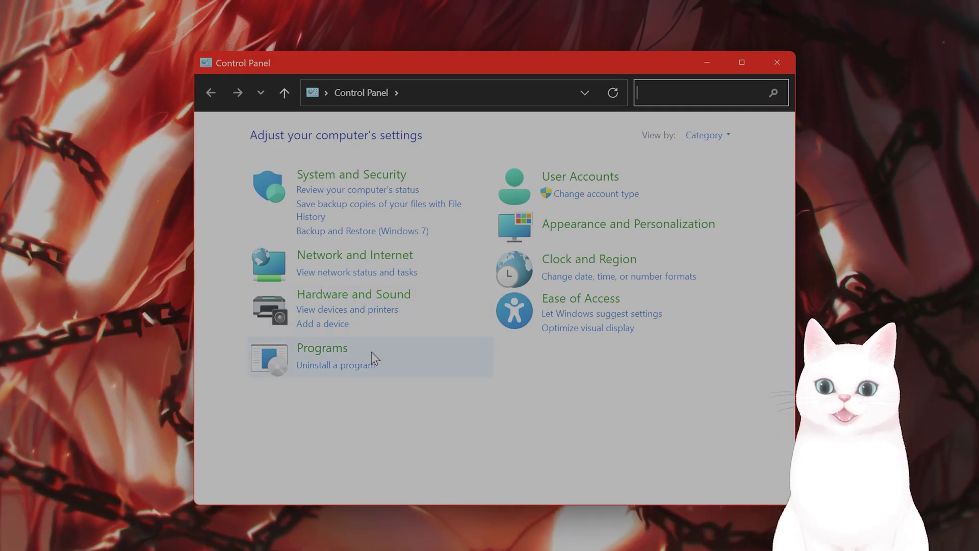
{"action": "left_click", "coordinate": [365, 365]}
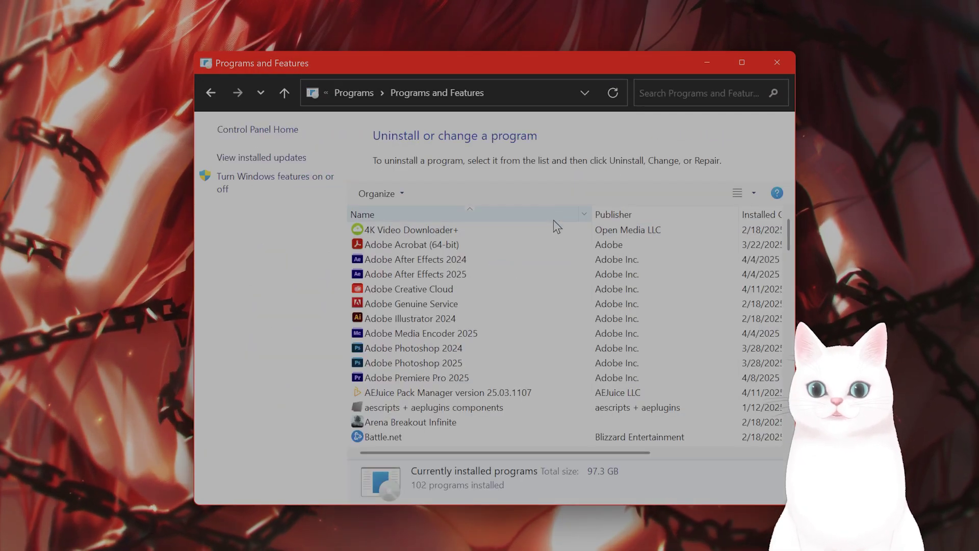
Filter installed programs by 'office' and select Microsoft Office Professional Plus 2021 - en-us.
{"action": "left_click", "coordinate": [684, 94]}
{"action": "type", "text": "office"}
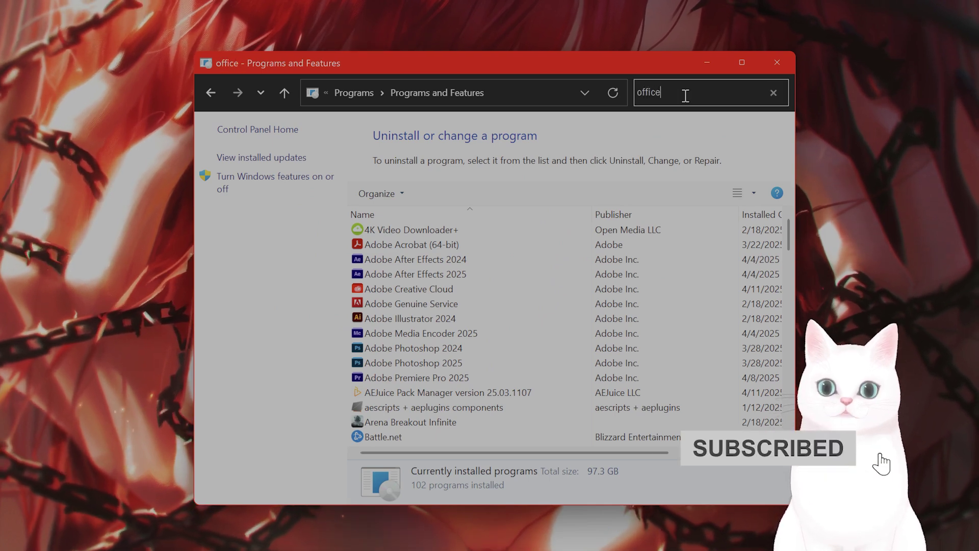
{"action": "left_click", "coordinate": [489, 230]}
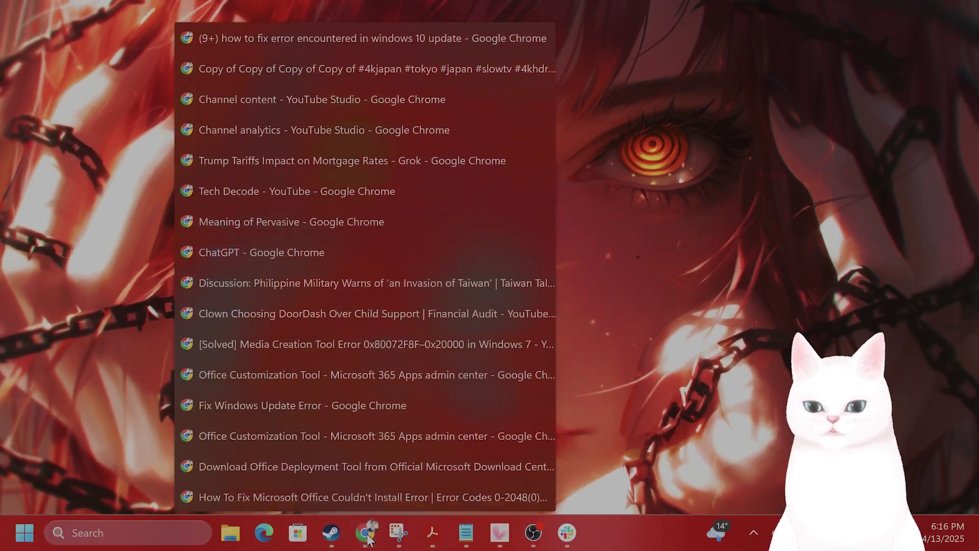
On the Office Customization Tool page, choose Microsoft 365 Apps for business as the Office suite.
{"action": "mouse_move", "coordinate": [370, 493]}
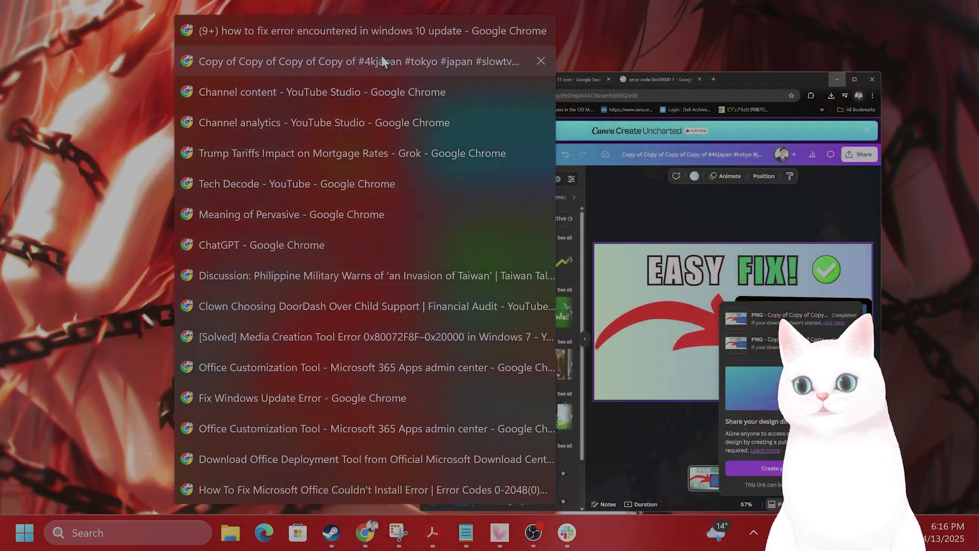
{"action": "left_click", "coordinate": [377, 367]}
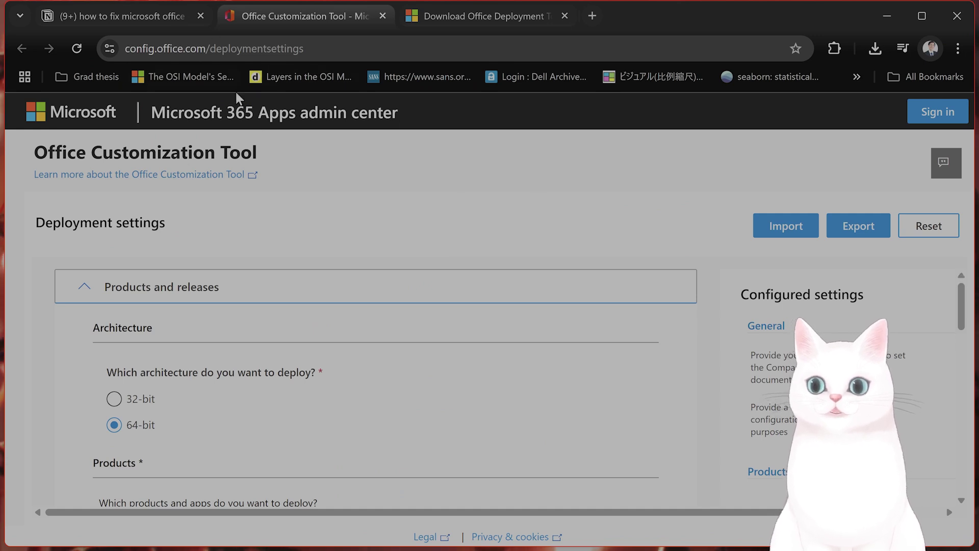
{"action": "left_click_drag", "start_coordinate": [35, 151], "coordinate": [316, 158]}
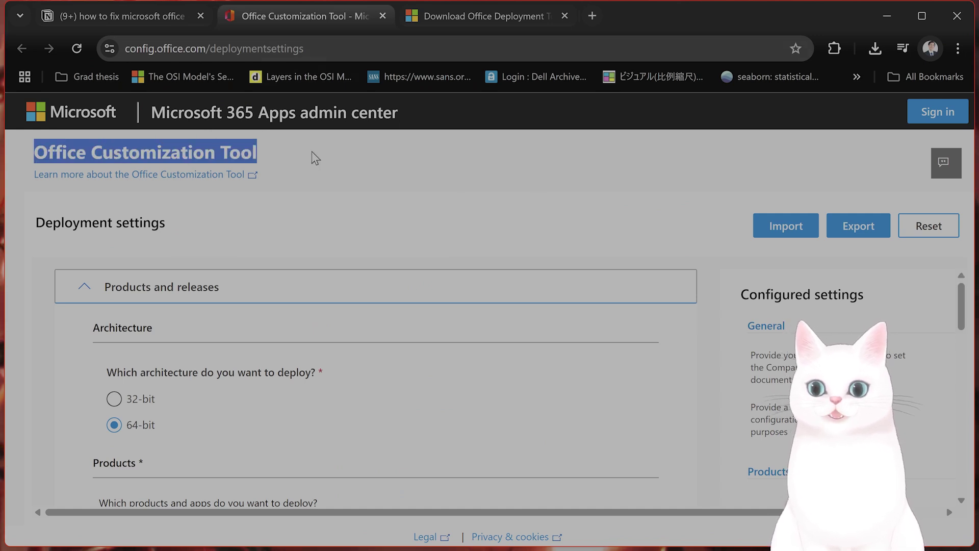
{"action": "left_click", "coordinate": [389, 156]}
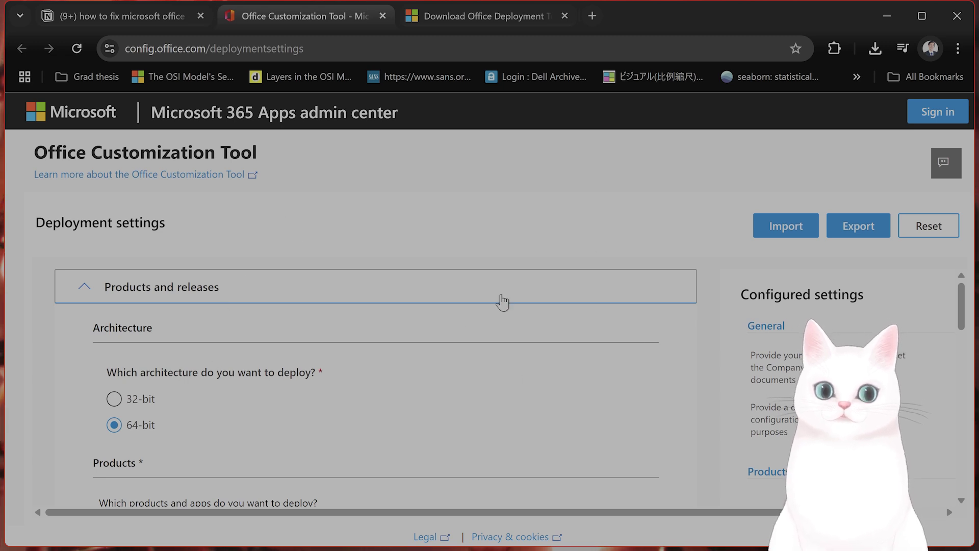
{"action": "scroll", "coordinate": [275, 341], "scroll_direction": "down", "scroll_amount": 5}
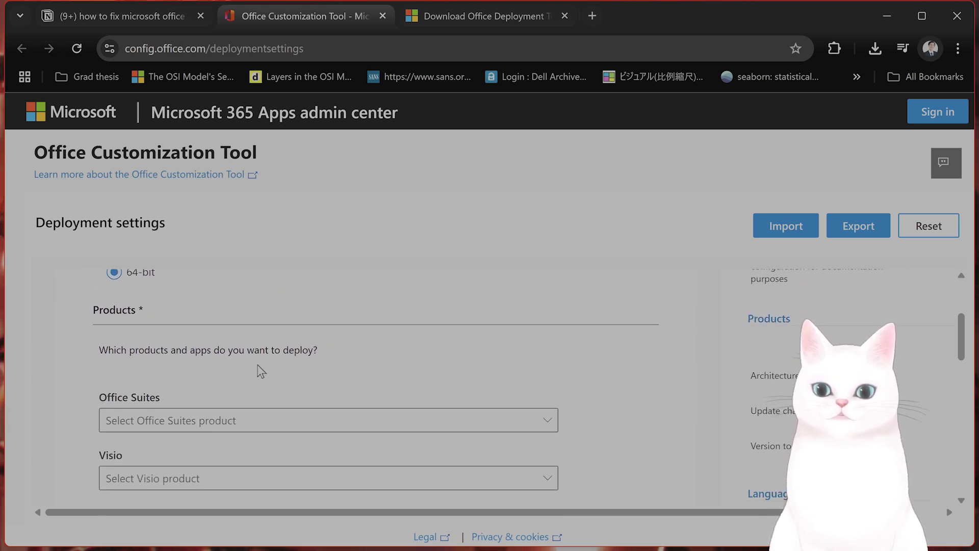
{"action": "left_click", "coordinate": [279, 346]}
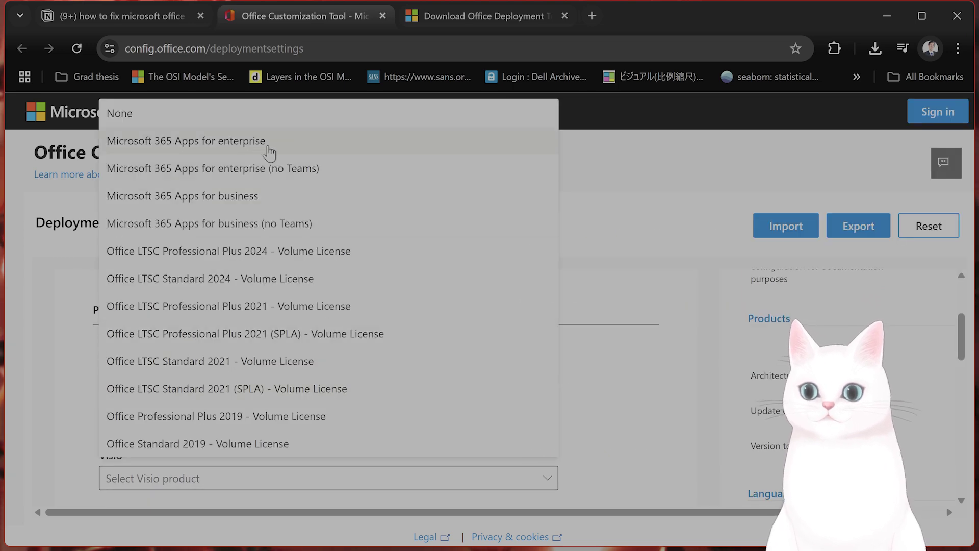
{"action": "left_click", "coordinate": [275, 199]}
Leave Visio, Project and additional products unselected.
{"action": "scroll", "coordinate": [247, 408], "scroll_direction": "down", "scroll_amount": 1}
{"action": "left_click", "coordinate": [246, 406]}
{"action": "left_click", "coordinate": [179, 128]}
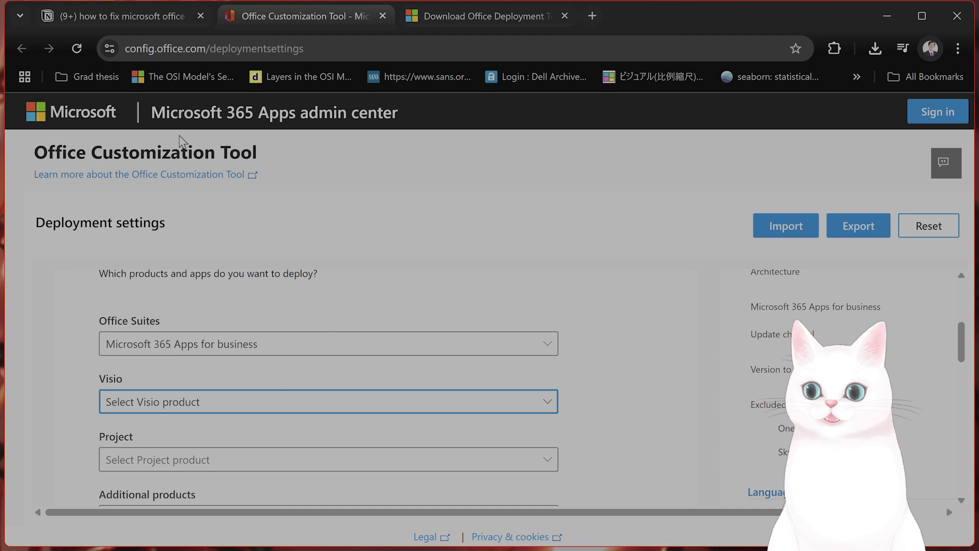
{"action": "scroll", "coordinate": [180, 140], "scroll_direction": "down", "scroll_amount": 3}
{"action": "left_click", "coordinate": [251, 308]}
{"action": "left_click", "coordinate": [157, 287]}
{"action": "left_click", "coordinate": [207, 377]}
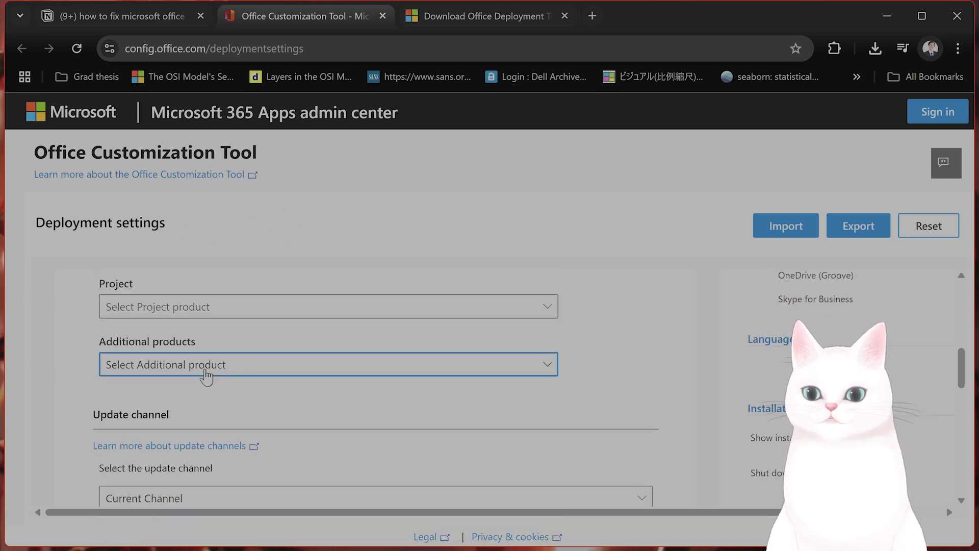
{"action": "left_click", "coordinate": [186, 401]}
Exclude Outlook (classic) and Publisher from the deployed apps.
{"action": "scroll", "coordinate": [283, 405], "scroll_direction": "down", "scroll_amount": 3}
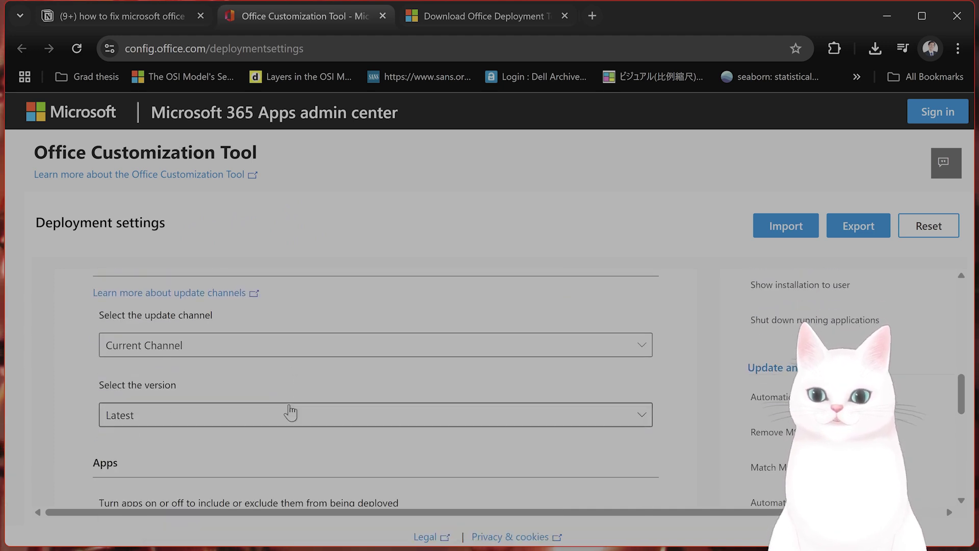
{"action": "scroll", "coordinate": [258, 349], "scroll_direction": "down", "scroll_amount": 1}
{"action": "scroll", "coordinate": [256, 352], "scroll_direction": "down", "scroll_amount": 2}
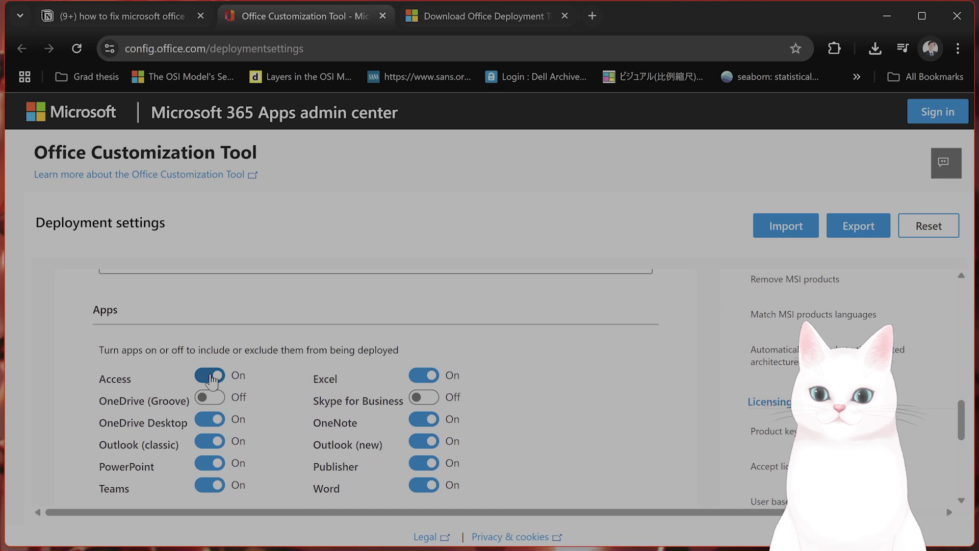
{"action": "left_click", "coordinate": [215, 437]}
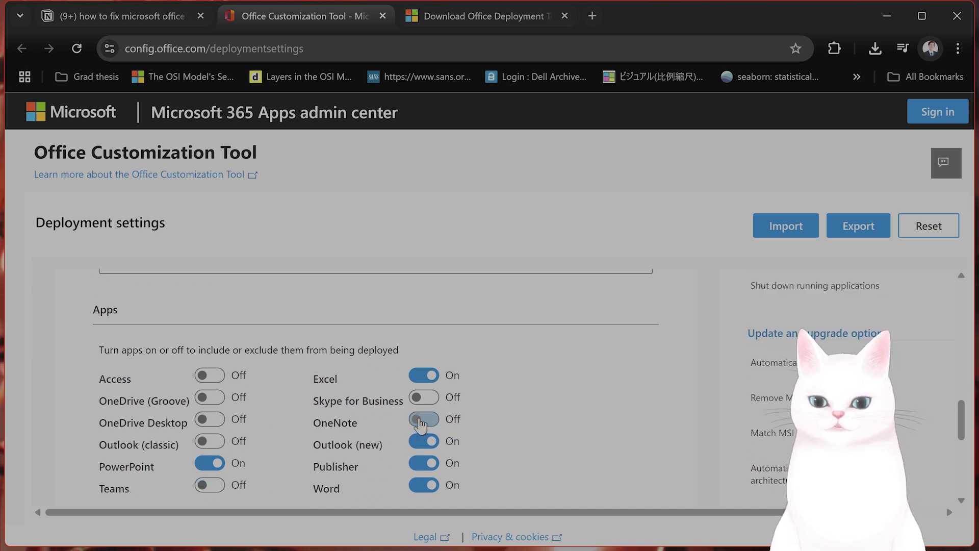
{"action": "left_click", "coordinate": [431, 465]}
{"action": "scroll", "coordinate": [530, 434], "scroll_direction": "down", "scroll_amount": 5}
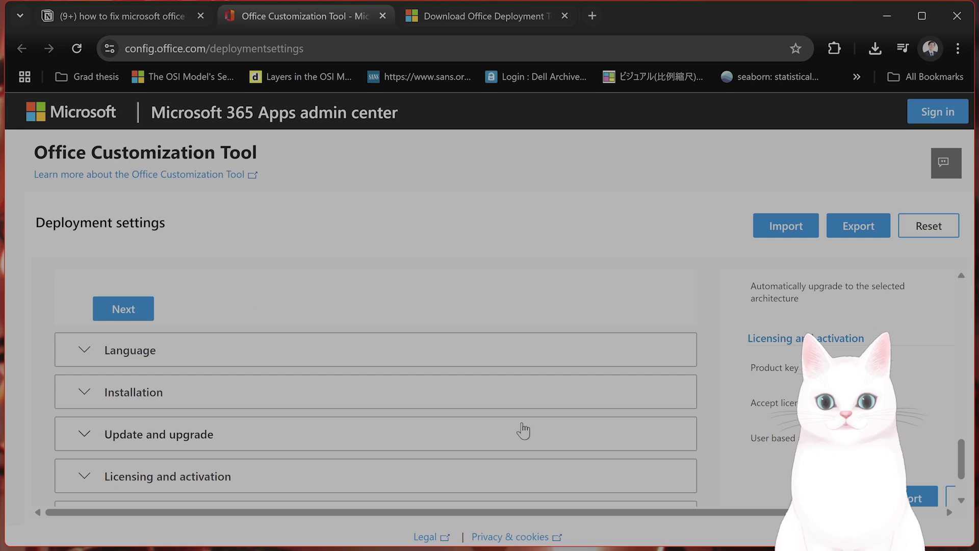
Expand the Language settings section.
{"action": "scroll", "coordinate": [357, 403], "scroll_direction": "up", "scroll_amount": 2}
{"action": "left_click", "coordinate": [125, 430]}
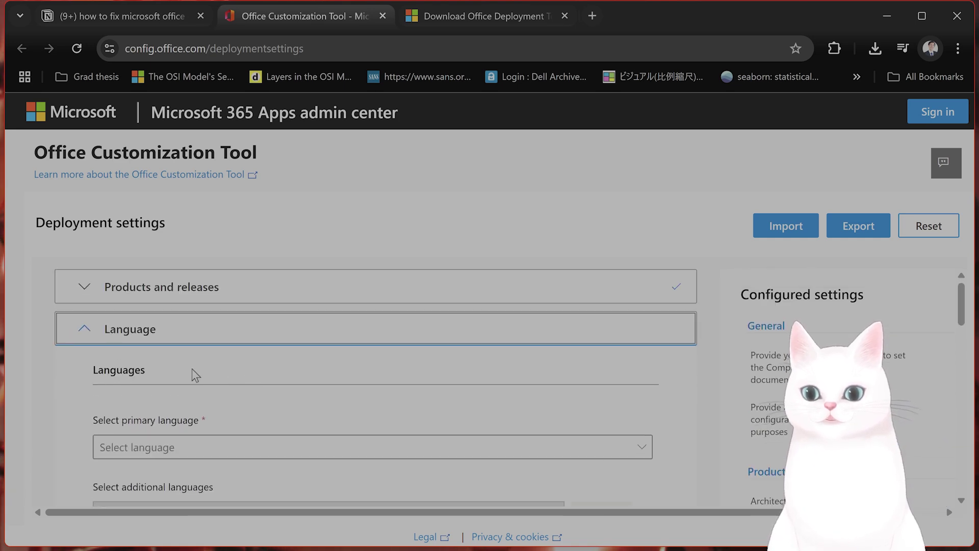
{"action": "left_click", "coordinate": [120, 341]}
{"action": "scroll", "coordinate": [151, 324], "scroll_direction": "down", "scroll_amount": 2}
{"action": "scroll", "coordinate": [148, 329], "scroll_direction": "up", "scroll_amount": 2}
{"action": "left_click", "coordinate": [144, 332]}
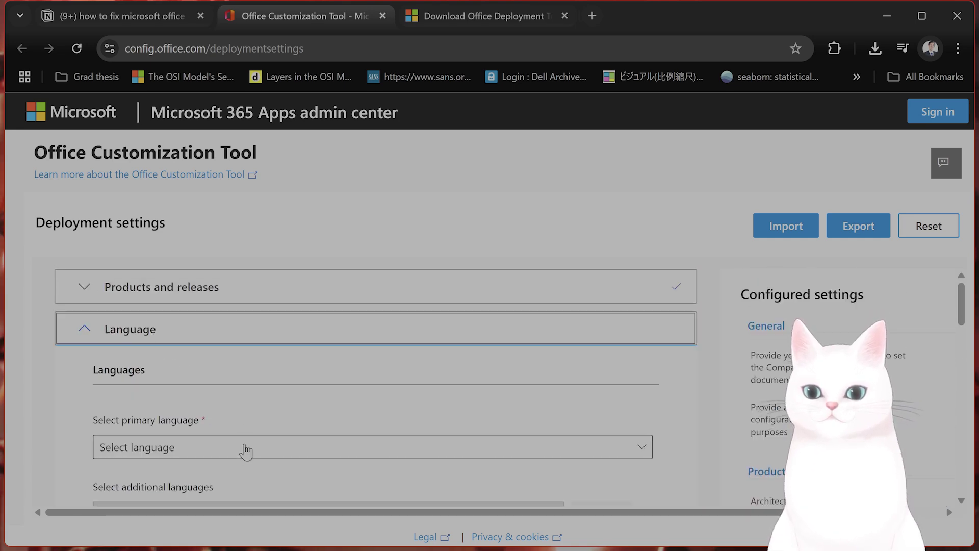
{"action": "scroll", "coordinate": [290, 390], "scroll_direction": "down", "scroll_amount": 5}
{"action": "scroll", "coordinate": [531, 389], "scroll_direction": "up", "scroll_amount": 3}
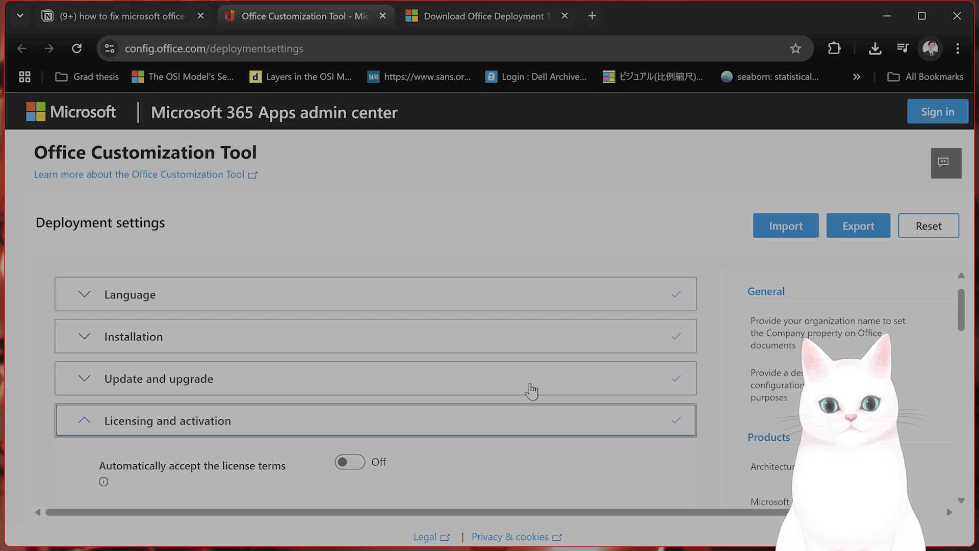
Start the export and keep Office Open XML as the default file format.
{"action": "left_click", "coordinate": [869, 226]}
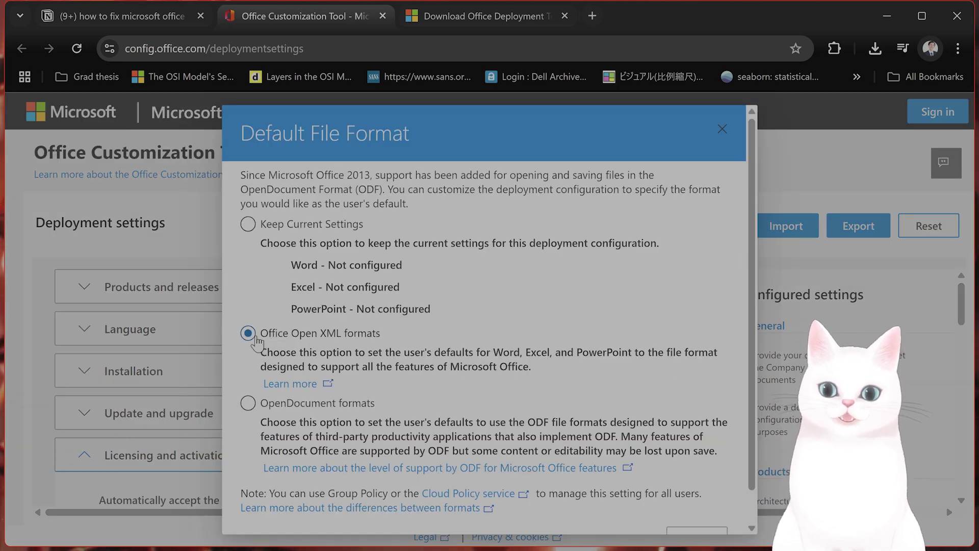
{"action": "scroll", "coordinate": [623, 393], "scroll_direction": "down", "scroll_amount": 1}
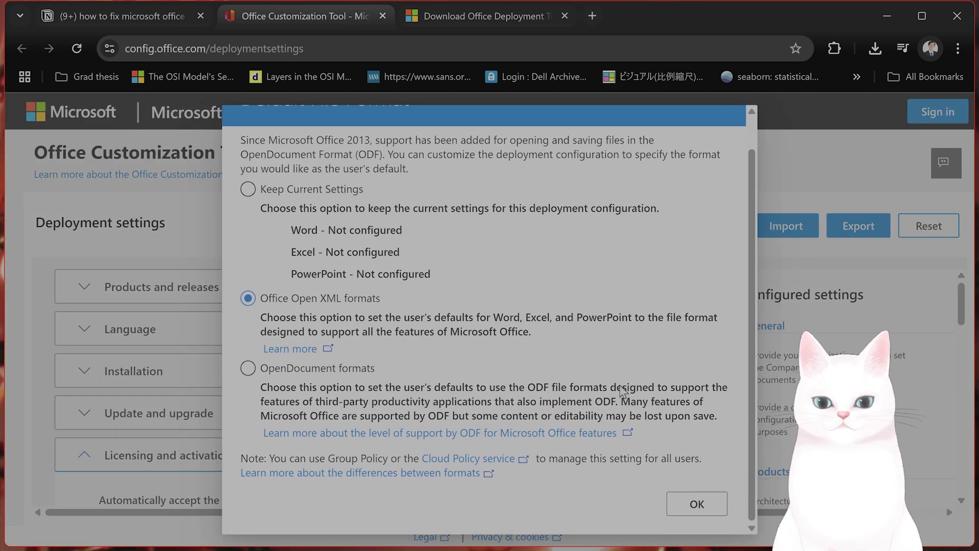
{"action": "left_click", "coordinate": [714, 505]}
Accept the license terms and export the settings as Configuration.xml.
{"action": "scroll", "coordinate": [510, 306], "scroll_direction": "down", "scroll_amount": 5}
{"action": "left_click", "coordinate": [521, 379]}
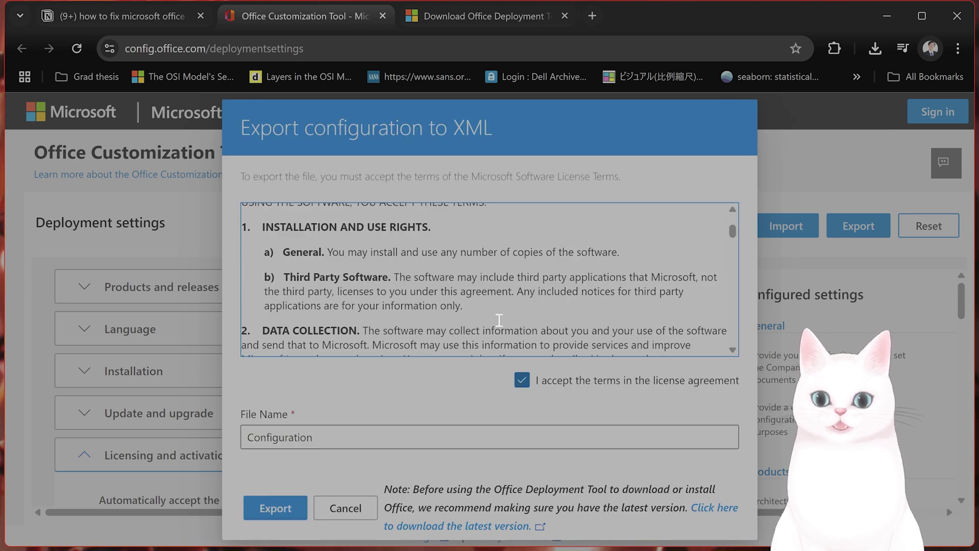
{"action": "scroll", "coordinate": [459, 331], "scroll_direction": "down", "scroll_amount": 2}
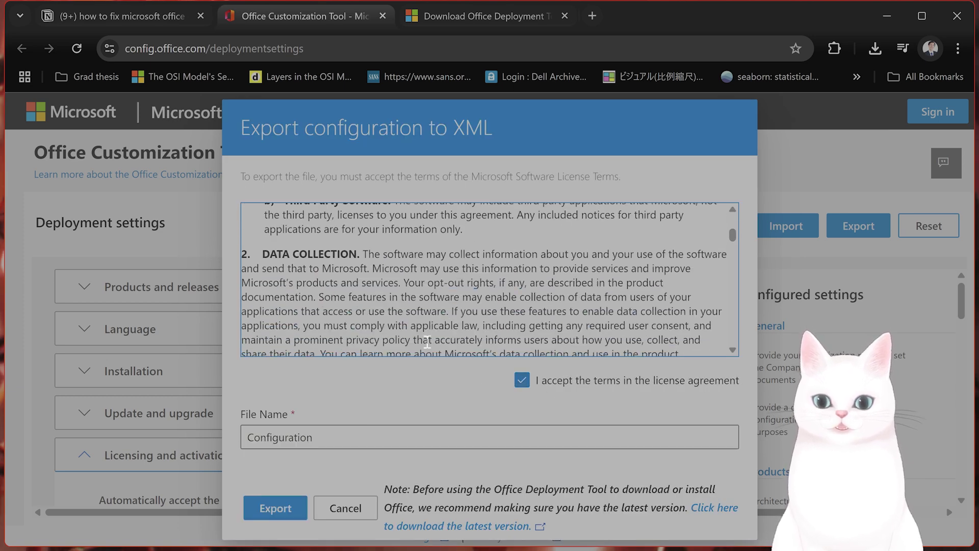
{"action": "left_click", "coordinate": [295, 440]}
{"action": "left_click", "coordinate": [275, 508]}
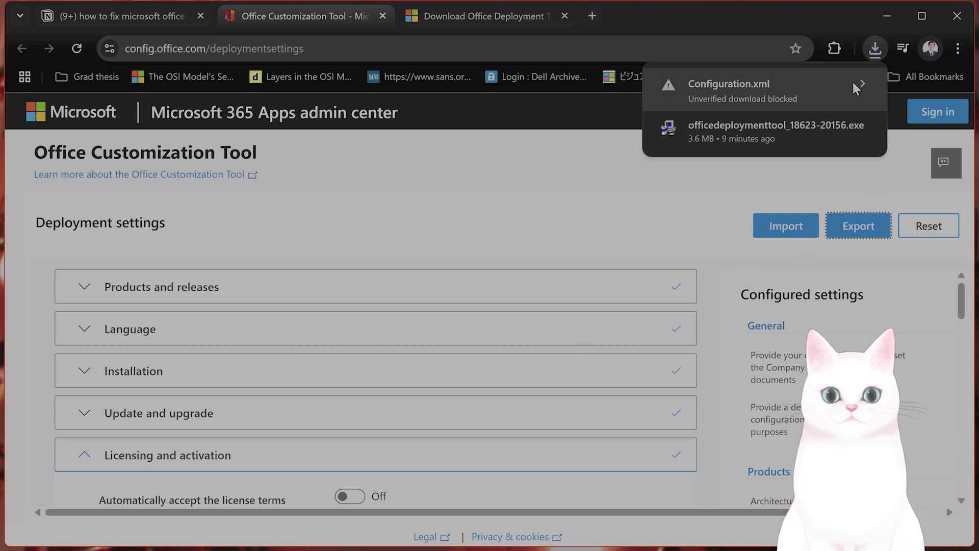
Keep the unverified Configuration.xml download, reveal it in Downloads, then minimize that window.
{"action": "left_click", "coordinate": [836, 99]}
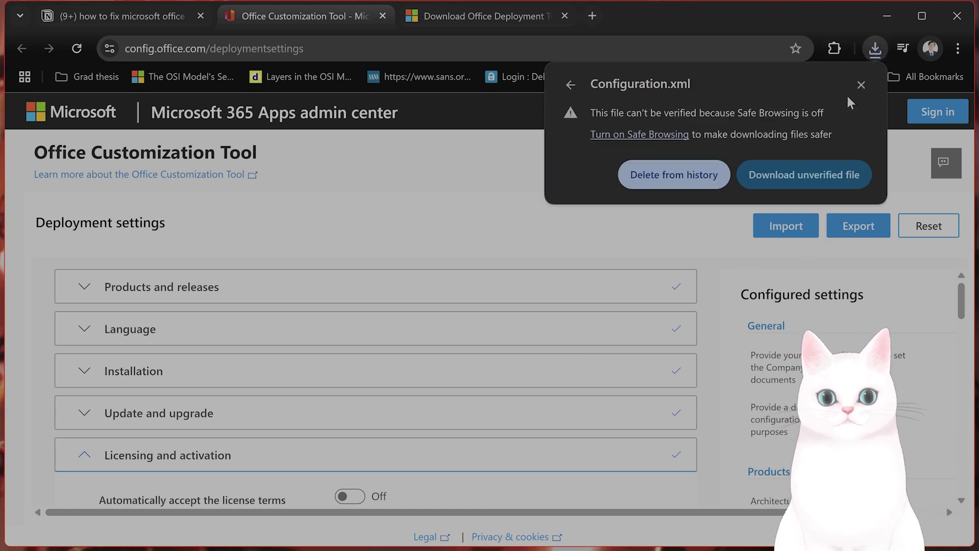
{"action": "left_click", "coordinate": [801, 173]}
{"action": "left_click", "coordinate": [876, 51]}
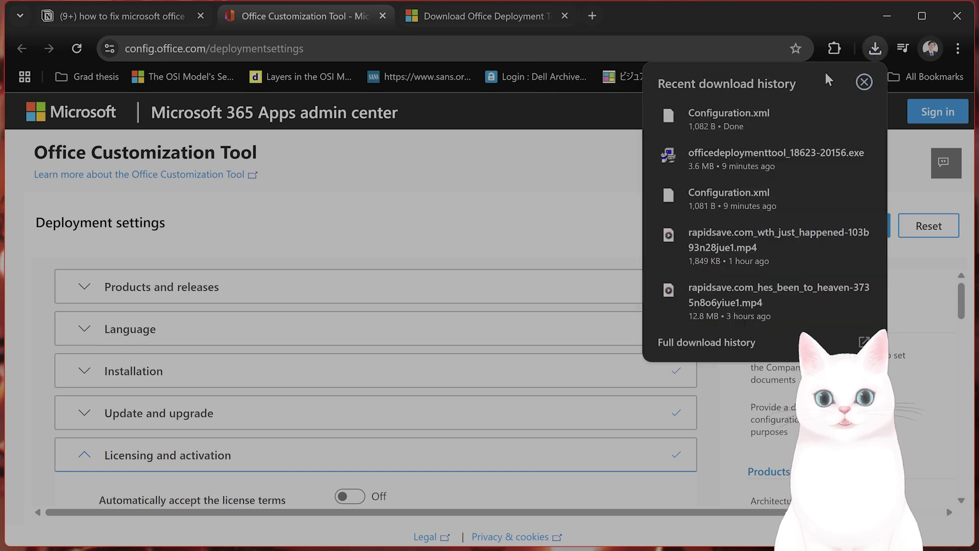
{"action": "left_click", "coordinate": [833, 114]}
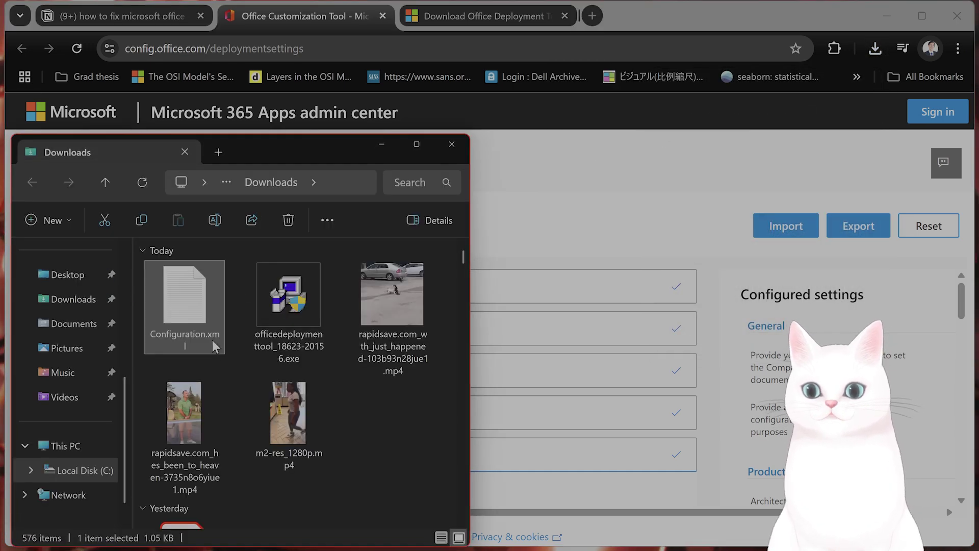
{"action": "left_click", "coordinate": [382, 144]}
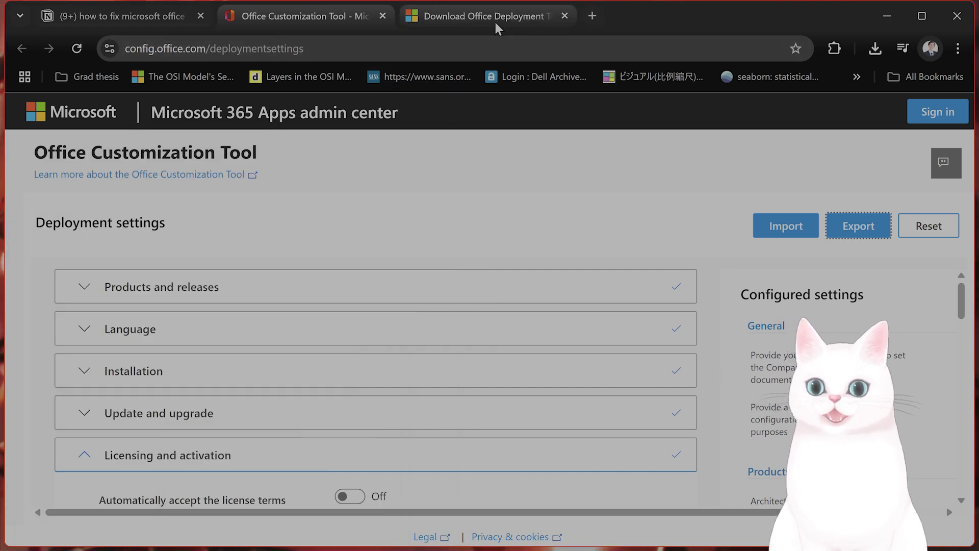
Download the Office Deployment Tool installer and show it in its folder.
{"action": "left_click", "coordinate": [495, 23]}
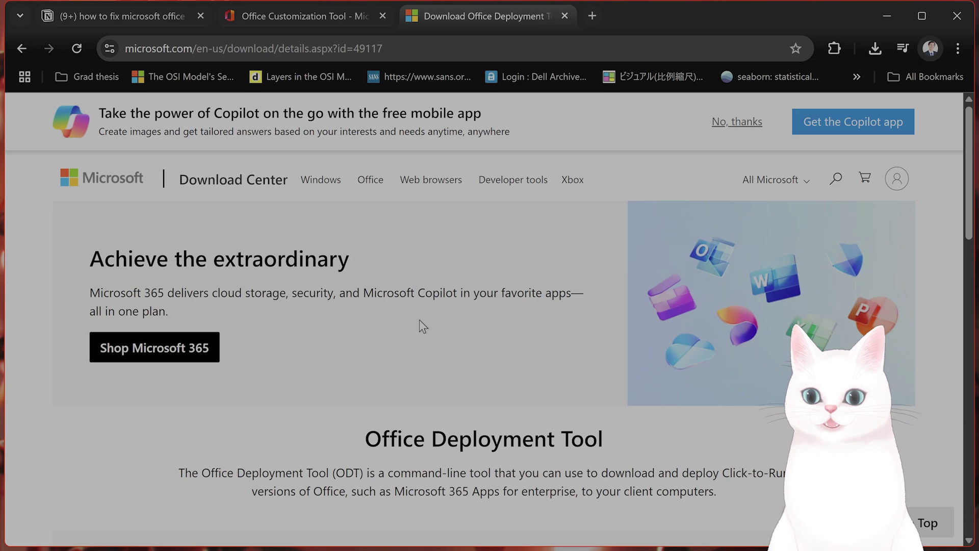
{"action": "scroll", "coordinate": [622, 332], "scroll_direction": "down", "scroll_amount": 6}
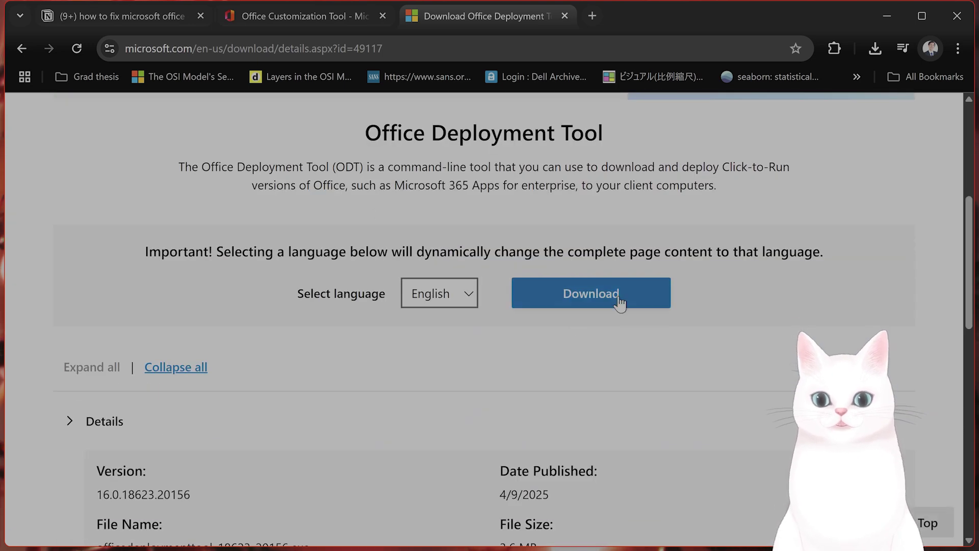
{"action": "left_click", "coordinate": [617, 298]}
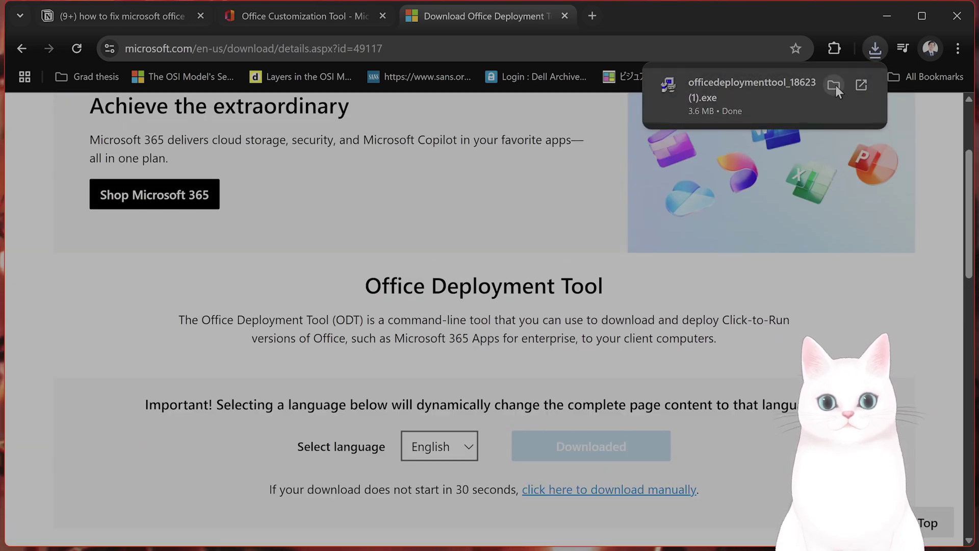
{"action": "left_click", "coordinate": [835, 85]}
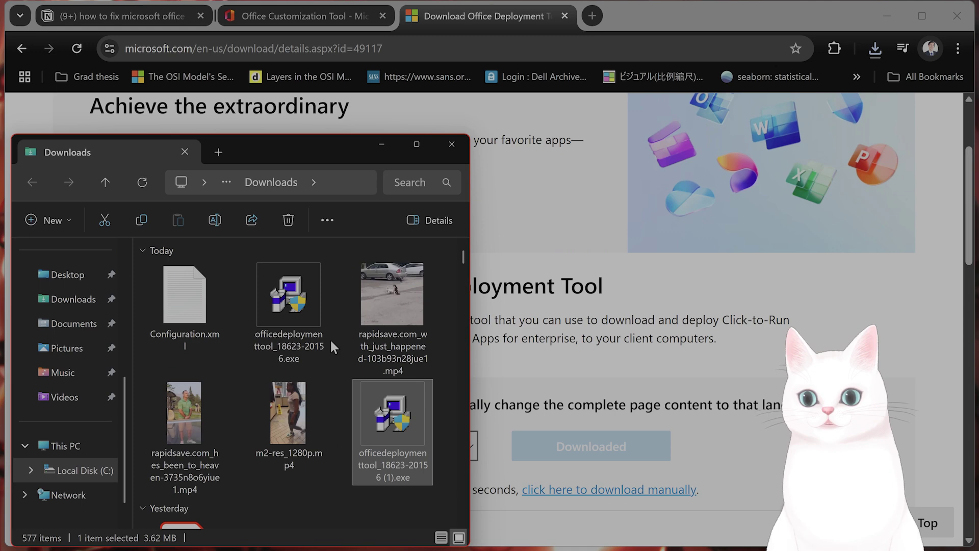
Minimize Chrome, move the Downloads window up, and expand Local Disk (C:).
{"action": "left_click", "coordinate": [680, 117]}
{"action": "left_click", "coordinate": [886, 16]}
{"action": "left_click_drag", "start_coordinate": [281, 141], "coordinate": [323, 44]}
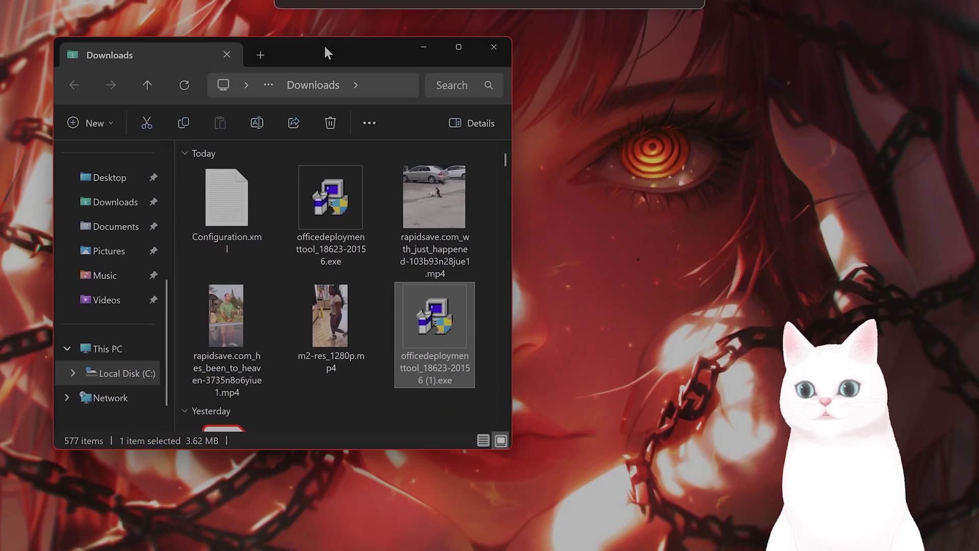
{"action": "left_click", "coordinate": [73, 373]}
{"action": "scroll", "coordinate": [127, 382], "scroll_direction": "down", "scroll_amount": 5}
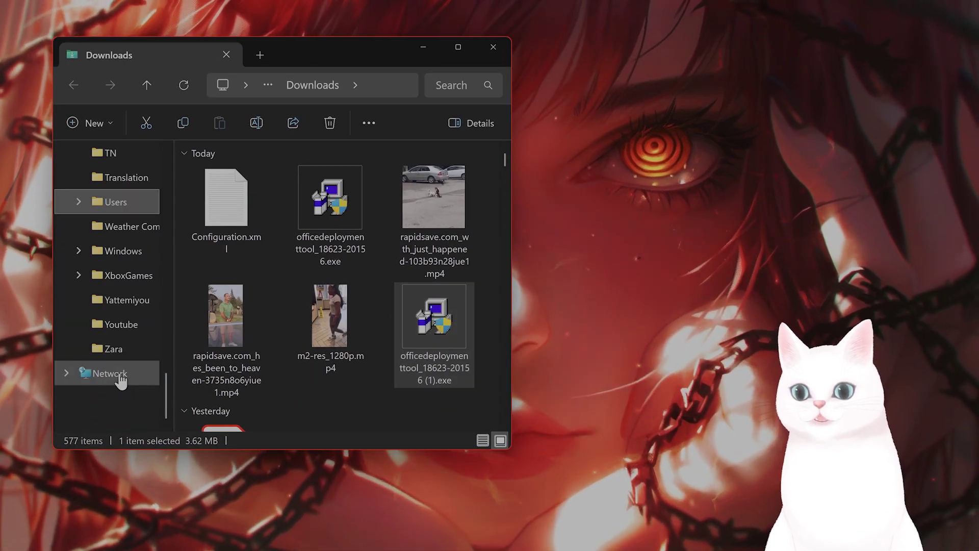
Open Local Disk (C:) in File Explorer.
{"action": "scroll", "coordinate": [122, 375], "scroll_direction": "up", "scroll_amount": 3}
{"action": "scroll", "coordinate": [127, 378], "scroll_direction": "up", "scroll_amount": 2}
{"action": "scroll", "coordinate": [130, 380], "scroll_direction": "down", "scroll_amount": 5}
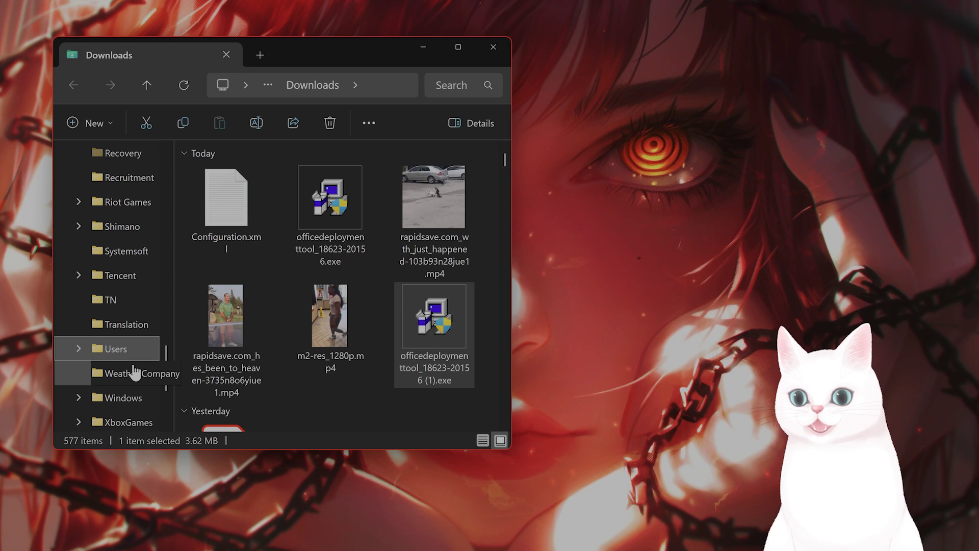
{"action": "scroll", "coordinate": [135, 384], "scroll_direction": "down", "scroll_amount": 3}
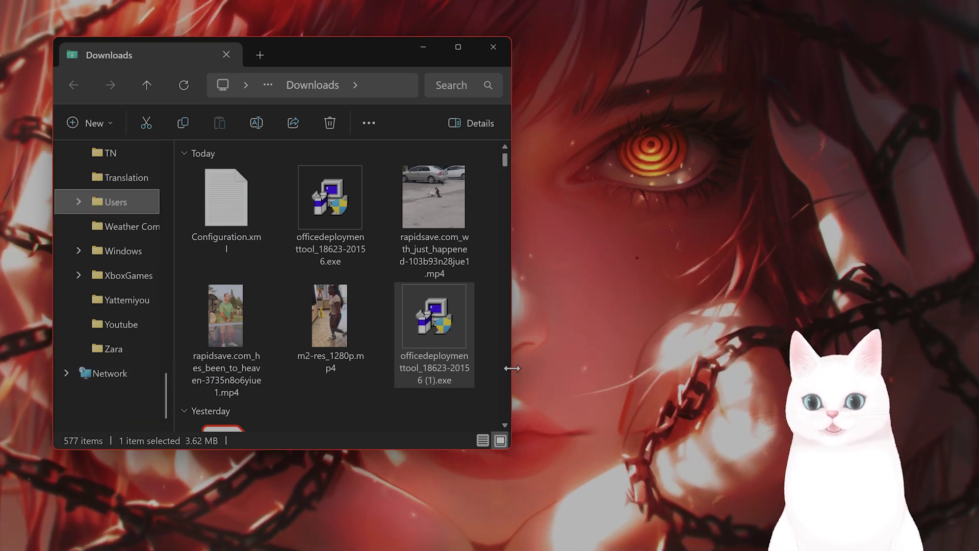
{"action": "left_click_drag", "start_coordinate": [510, 367], "coordinate": [818, 367]}
{"action": "scroll", "coordinate": [122, 300], "scroll_direction": "up", "scroll_amount": 8}
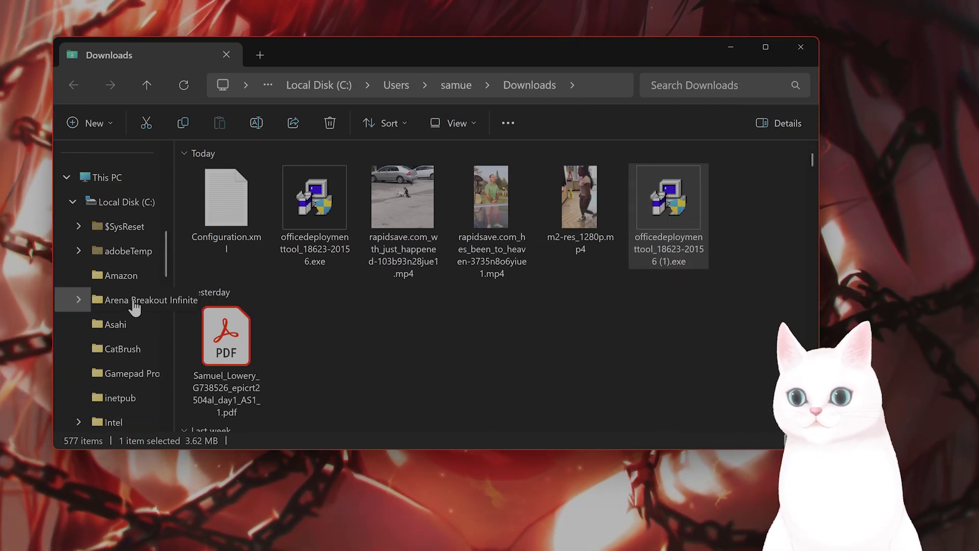
{"action": "left_click", "coordinate": [143, 375]}
{"action": "scroll", "coordinate": [561, 337], "scroll_direction": "down", "scroll_amount": 3}
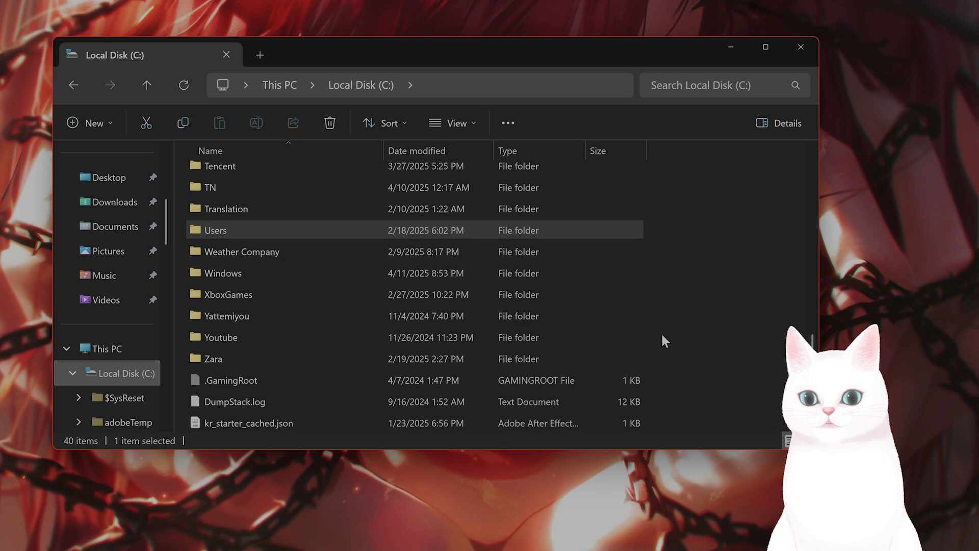
Create a new folder named 'Office 2021' on C:.
{"action": "right_click", "coordinate": [678, 328]}
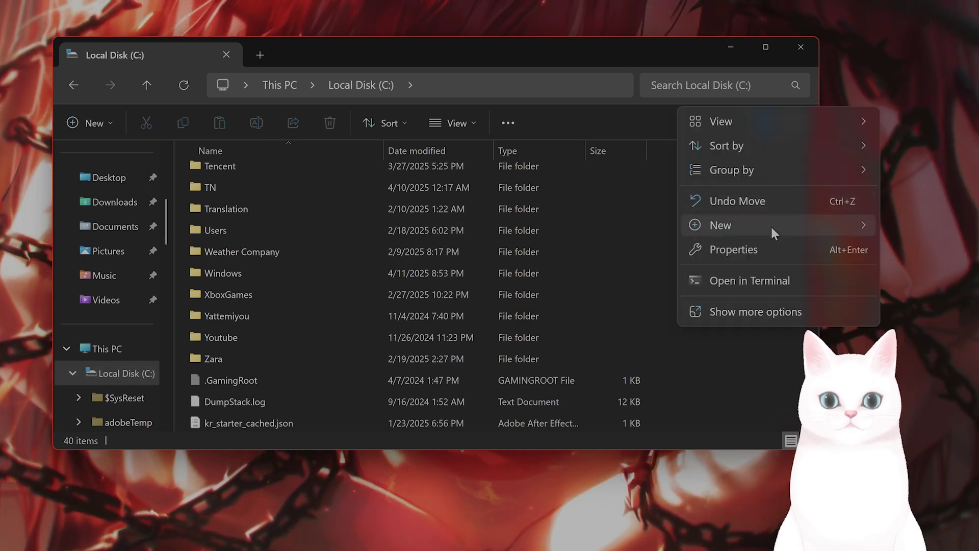
{"action": "mouse_move", "coordinate": [770, 225]}
{"action": "left_click", "coordinate": [903, 225]}
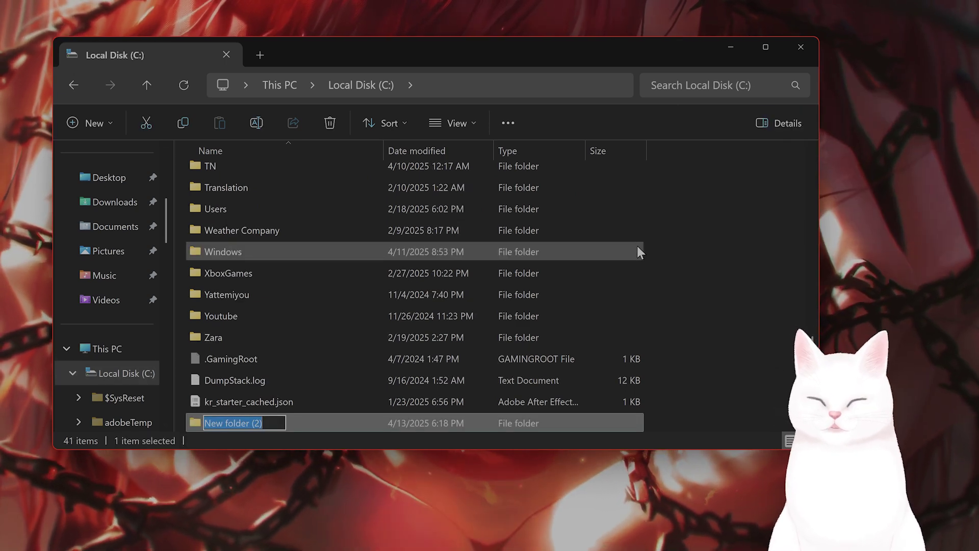
{"action": "type", "text": "Office 2021"}
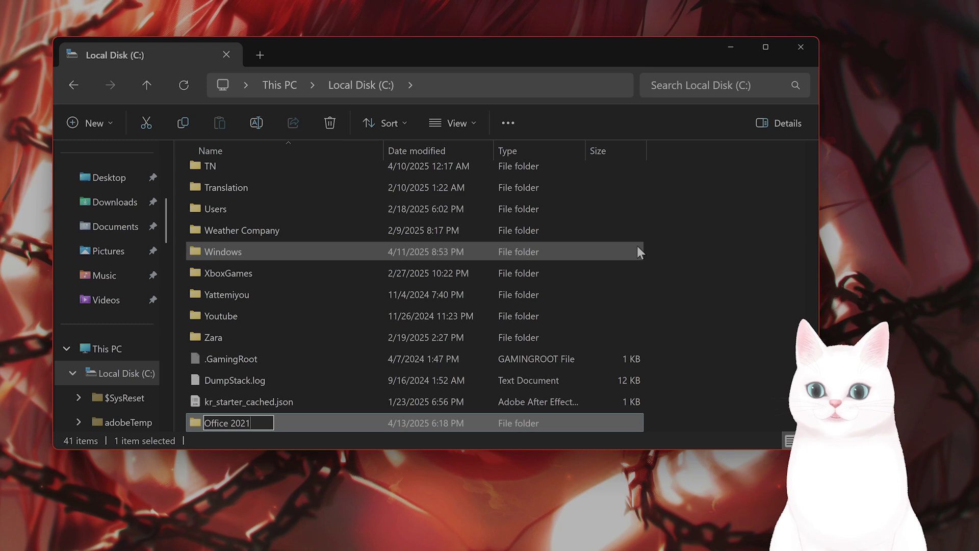
{"action": "key", "text": "Return"}
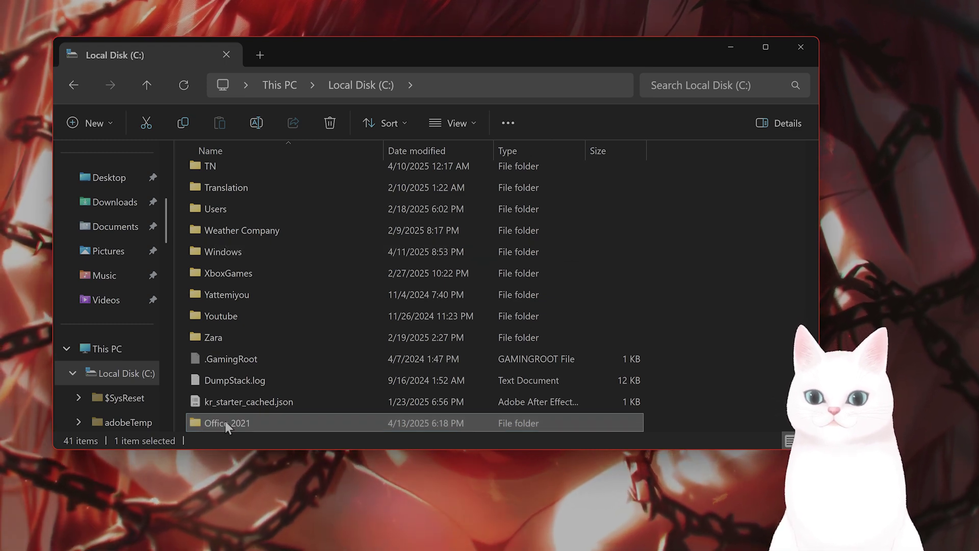
Open the empty Office 2021 folder, then return to Downloads.
{"action": "double_click", "coordinate": [225, 422]}
{"action": "scroll", "coordinate": [148, 360], "scroll_direction": "up", "scroll_amount": 15}
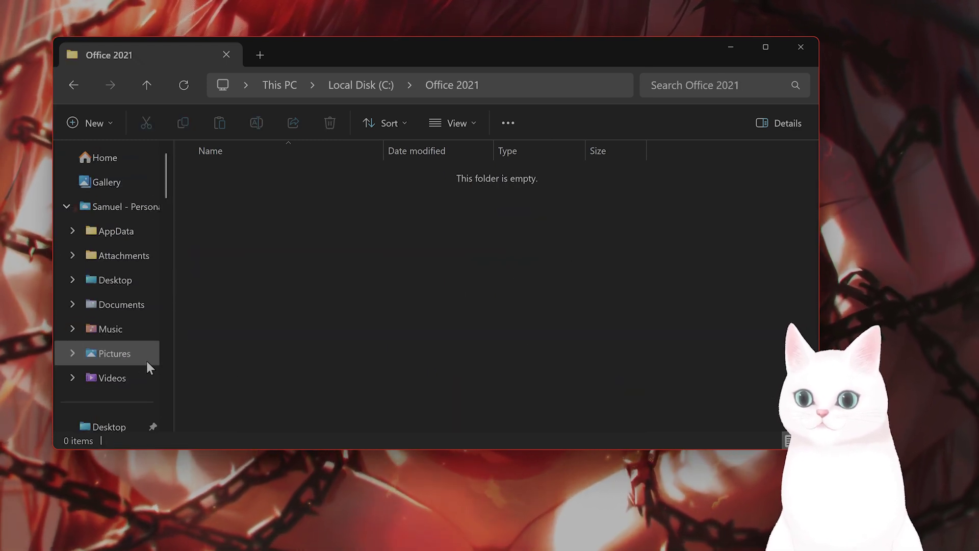
{"action": "scroll", "coordinate": [142, 357], "scroll_direction": "down", "scroll_amount": 2}
{"action": "left_click", "coordinate": [126, 373]}
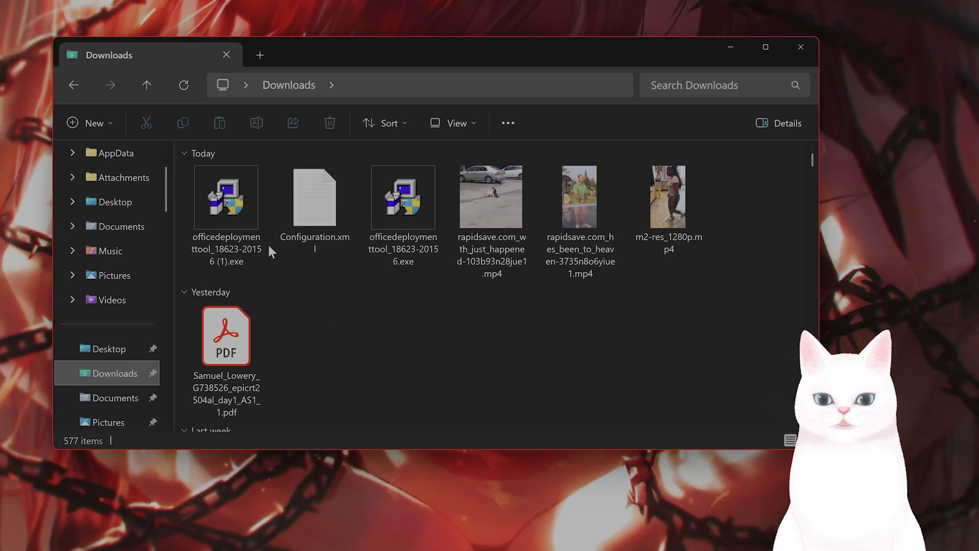
Run the Office Deployment Tool installer as administrator and accept its license terms.
{"action": "left_click", "coordinate": [224, 223]}
{"action": "right_click", "coordinate": [225, 218]}
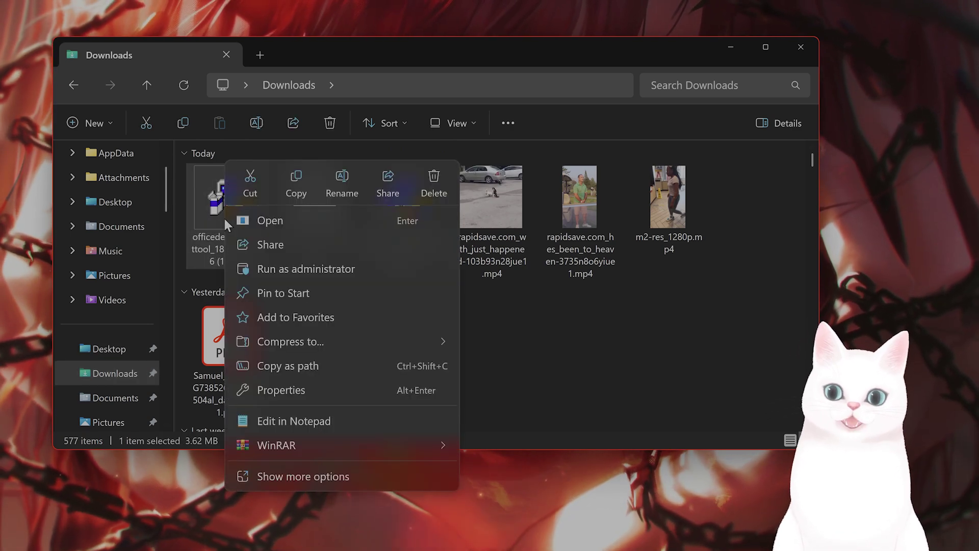
{"action": "left_click", "coordinate": [308, 270]}
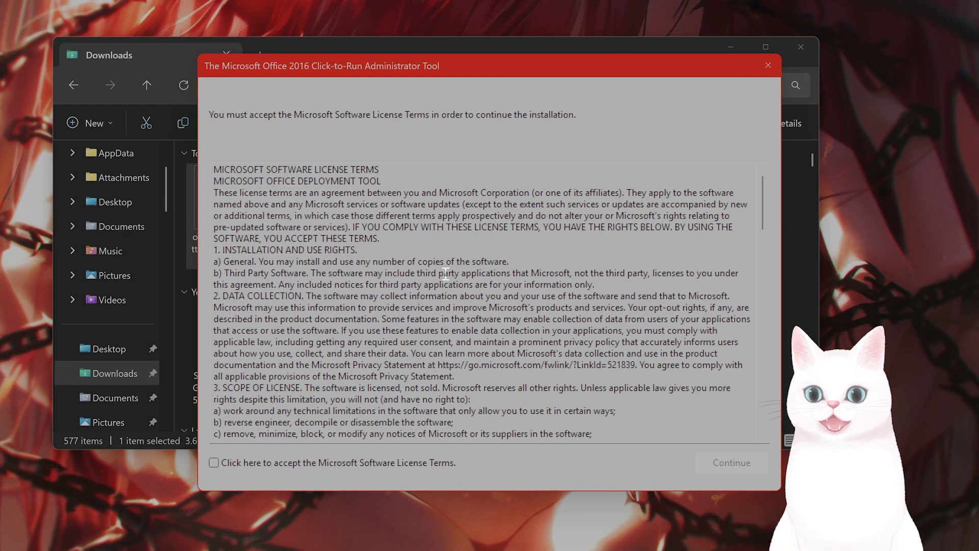
{"action": "left_click", "coordinate": [213, 463]}
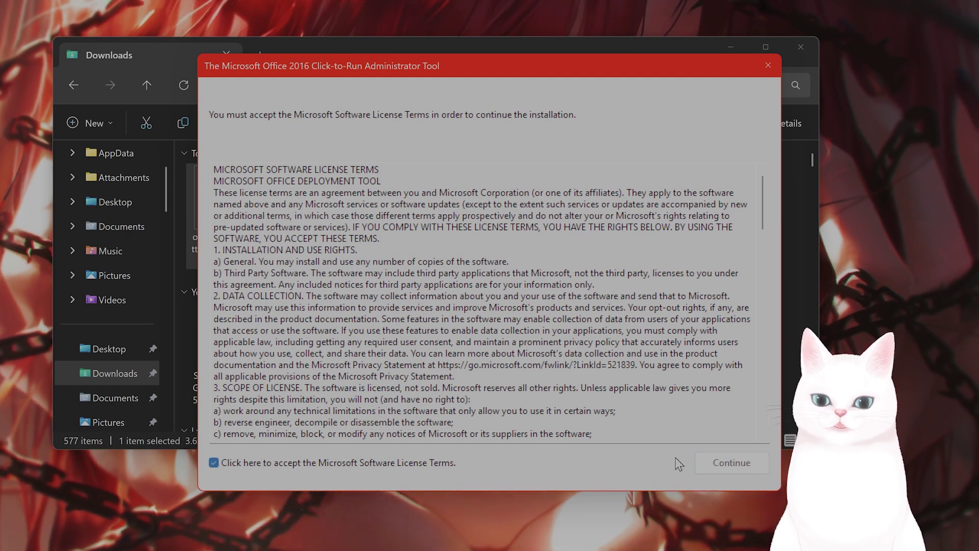
{"action": "left_click", "coordinate": [731, 462]}
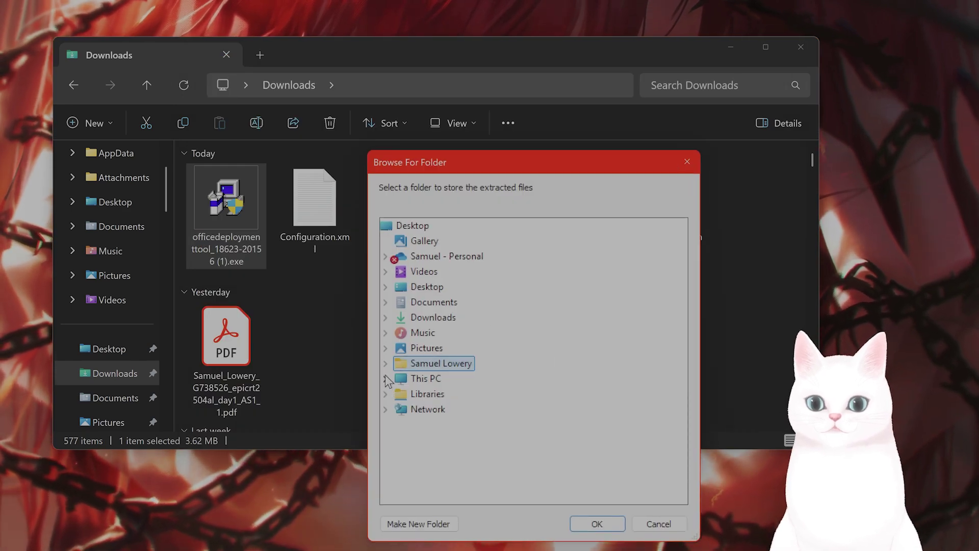
Choose C:\Office 2021 as the extraction folder and confirm.
{"action": "left_click", "coordinate": [400, 394]}
{"action": "scroll", "coordinate": [405, 397], "scroll_direction": "down", "scroll_amount": 5}
{"action": "scroll", "coordinate": [405, 395], "scroll_direction": "up", "scroll_amount": 1}
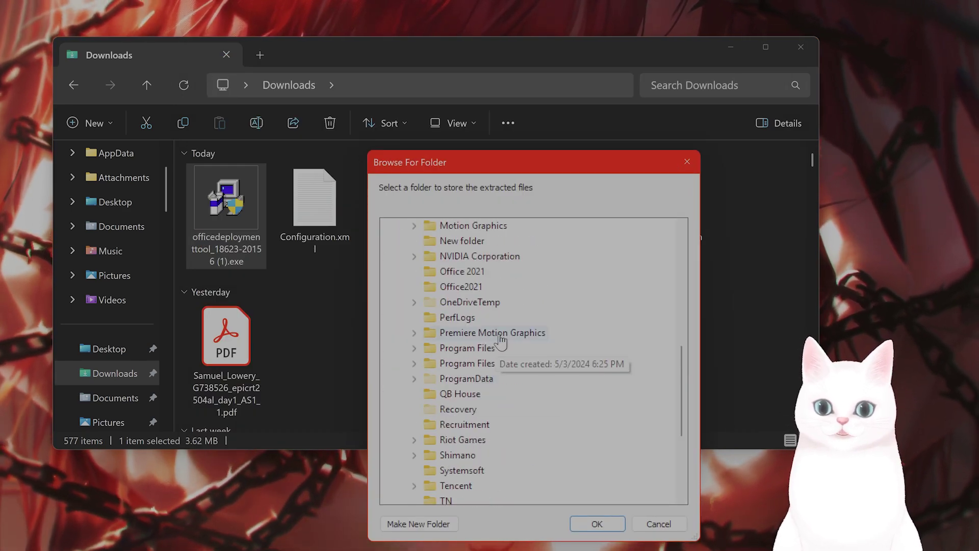
{"action": "left_click", "coordinate": [480, 275]}
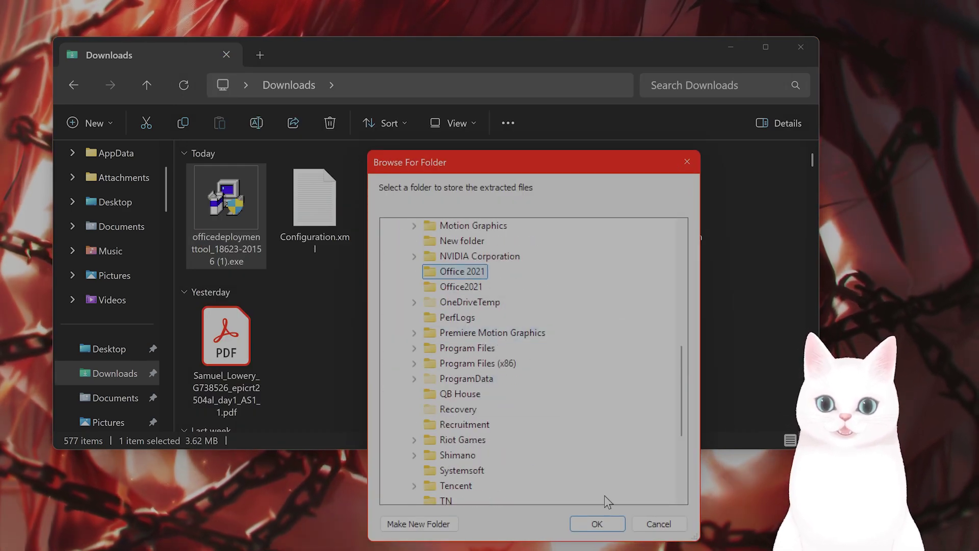
{"action": "left_click", "coordinate": [597, 523]}
Dismiss the extraction message and open C:\Office 2021 to check the extracted files.
{"action": "left_click", "coordinate": [586, 331]}
{"action": "scroll", "coordinate": [138, 331], "scroll_direction": "down", "scroll_amount": 10}
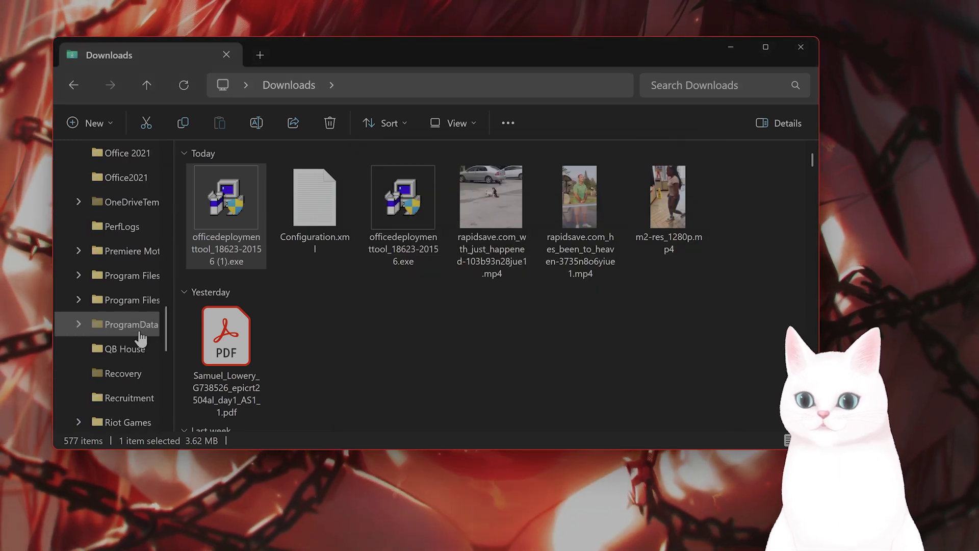
{"action": "scroll", "coordinate": [142, 332], "scroll_direction": "down", "scroll_amount": 8}
{"action": "scroll", "coordinate": [105, 371], "scroll_direction": "up", "scroll_amount": 12}
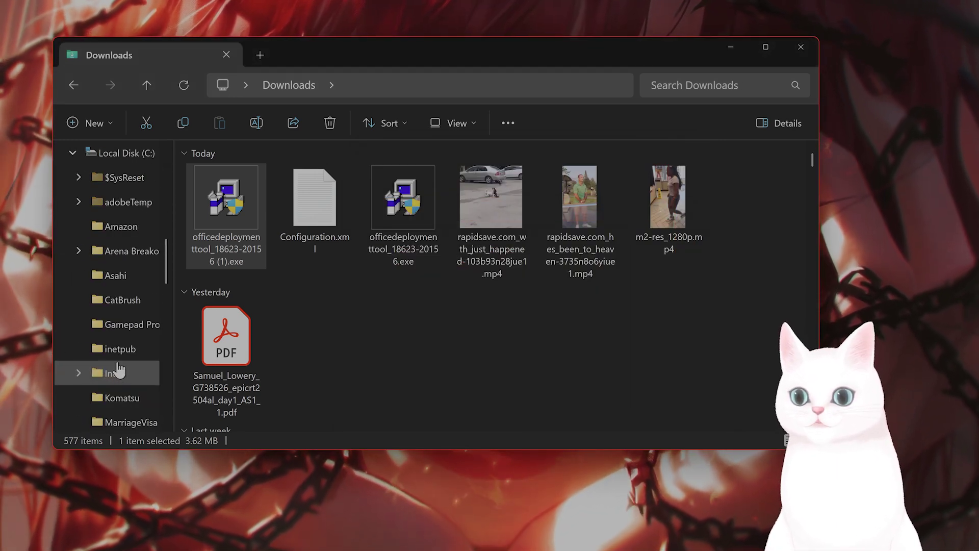
{"action": "scroll", "coordinate": [139, 319], "scroll_direction": "up", "scroll_amount": 4}
{"action": "left_click", "coordinate": [127, 374]}
{"action": "scroll", "coordinate": [428, 354], "scroll_direction": "down", "scroll_amount": 7}
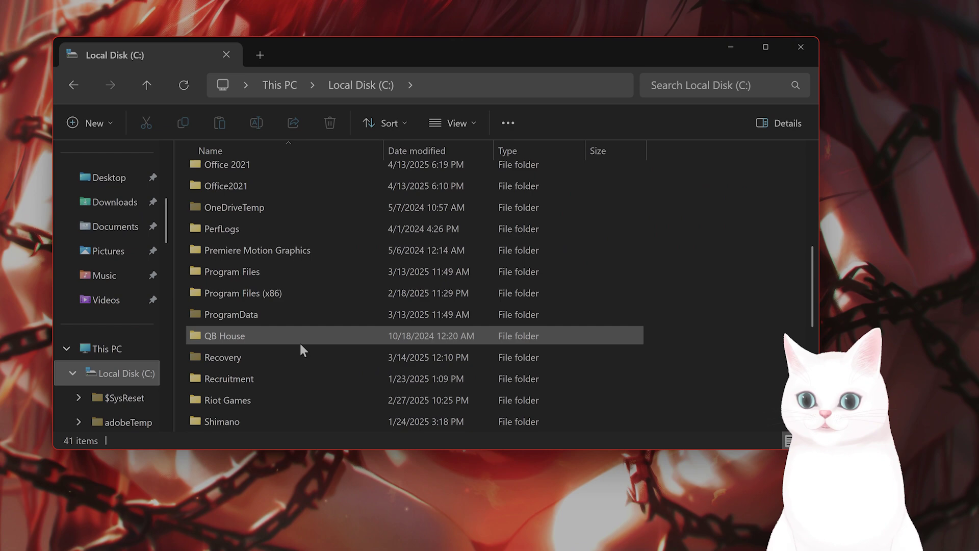
{"action": "scroll", "coordinate": [301, 350], "scroll_direction": "down", "scroll_amount": 5}
{"action": "scroll", "coordinate": [279, 360], "scroll_direction": "up", "scroll_amount": 6}
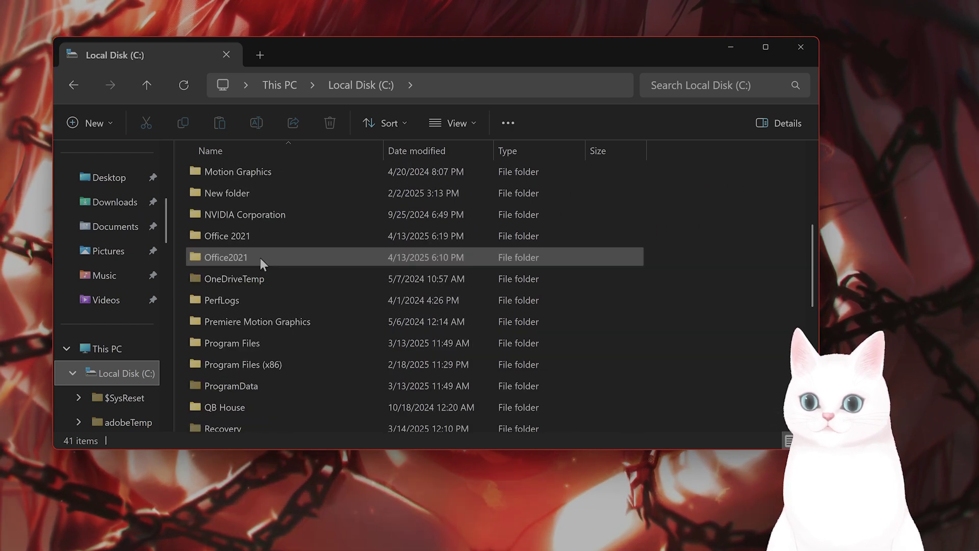
{"action": "double_click", "coordinate": [246, 234]}
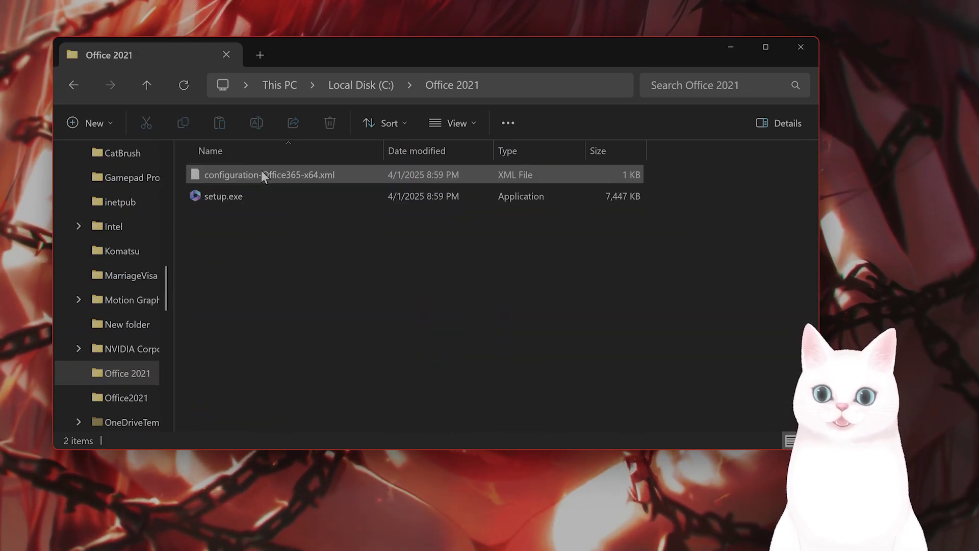
{"action": "left_click_drag", "start_coordinate": [257, 265], "coordinate": [245, 176]}
Drag Configuration.xml from Downloads onto the Office 2021 folder.
{"action": "scroll", "coordinate": [128, 285], "scroll_direction": "up", "scroll_amount": 6}
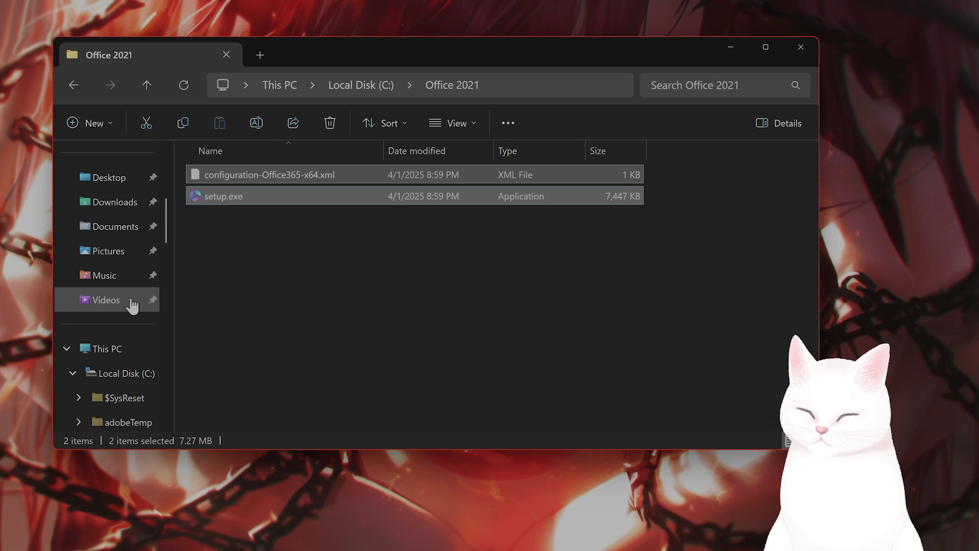
{"action": "left_click", "coordinate": [134, 203]}
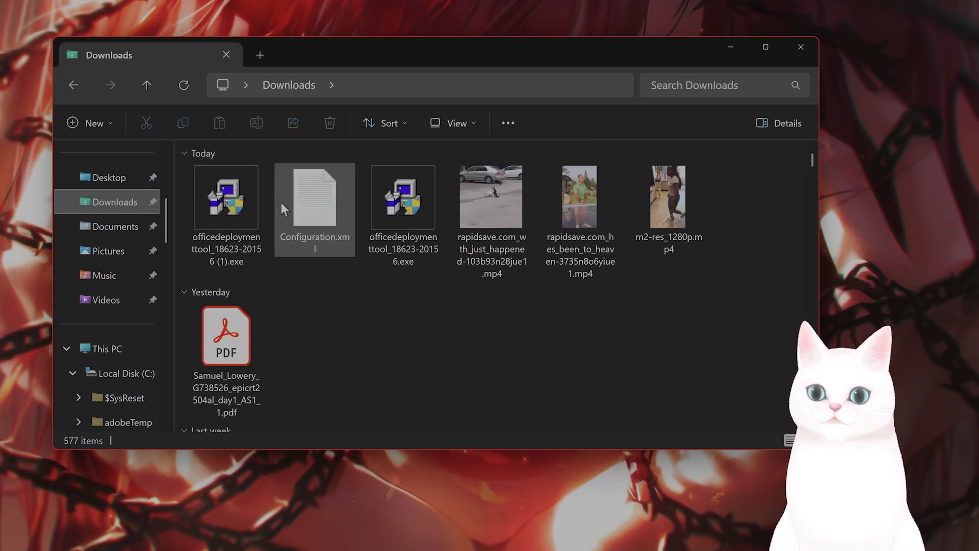
{"action": "left_click", "coordinate": [284, 208]}
{"action": "scroll", "coordinate": [112, 285], "scroll_direction": "down", "scroll_amount": 6}
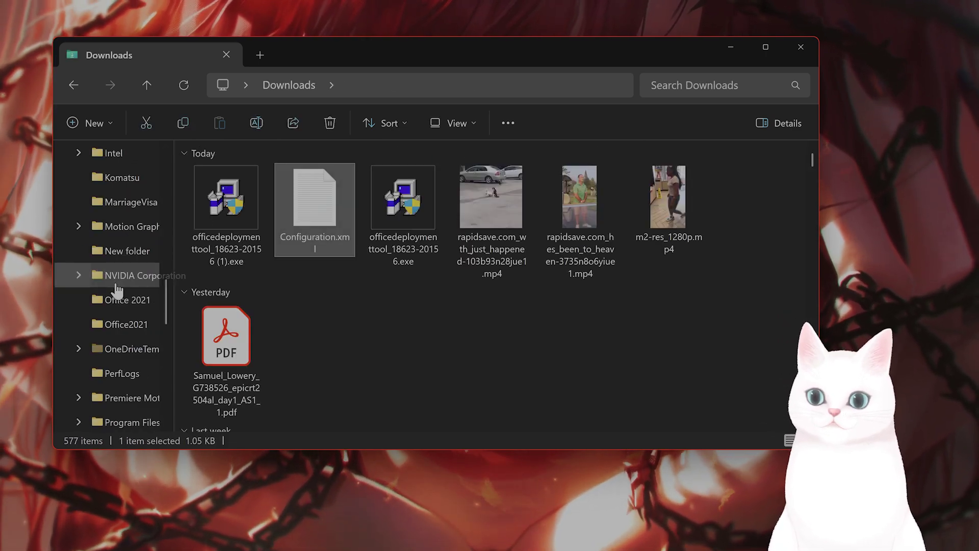
{"action": "left_click_drag", "start_coordinate": [311, 204], "coordinate": [117, 299]}
Open Office 2021 to confirm setup.exe and both XML files are there.
{"action": "left_click", "coordinate": [120, 300]}
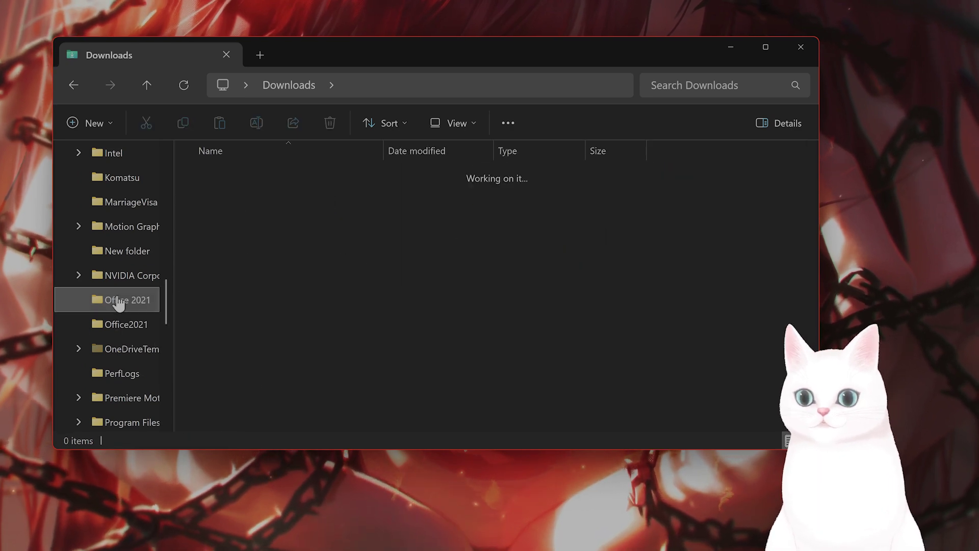
{"action": "left_click_drag", "start_coordinate": [339, 259], "coordinate": [221, 174]}
{"action": "left_click", "coordinate": [286, 268]}
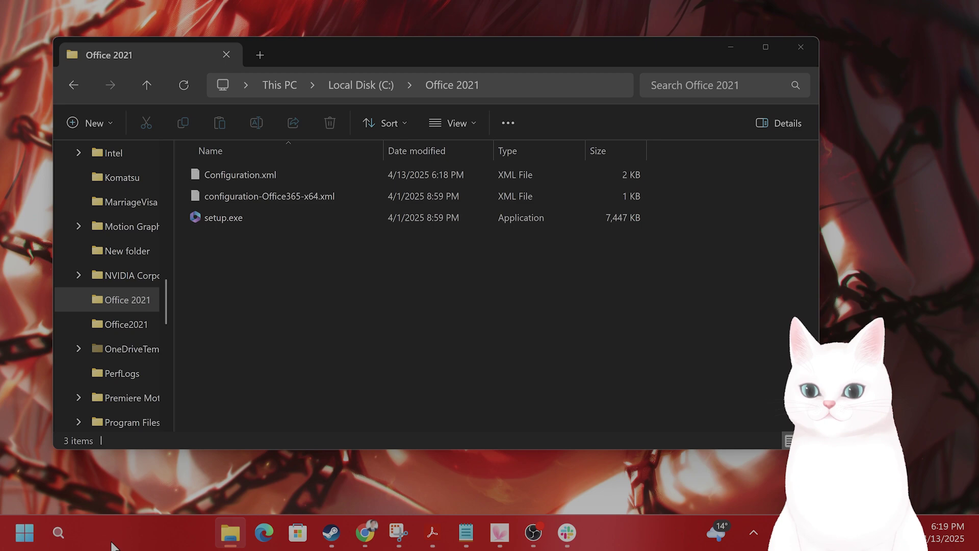
Search for cmd and launch Command Prompt as administrator.
{"action": "left_click", "coordinate": [113, 535]}
{"action": "type", "text": "c,d"}
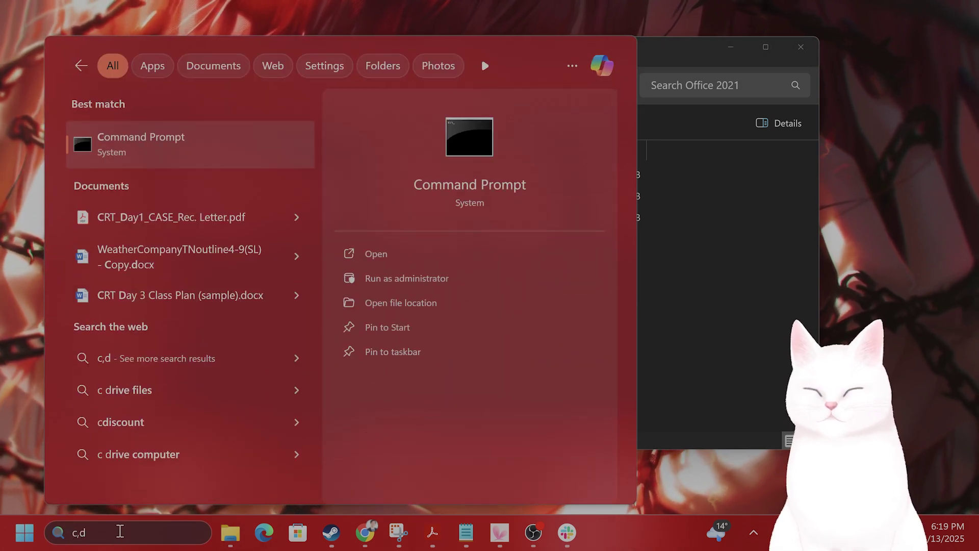
{"action": "right_click", "coordinate": [201, 140]}
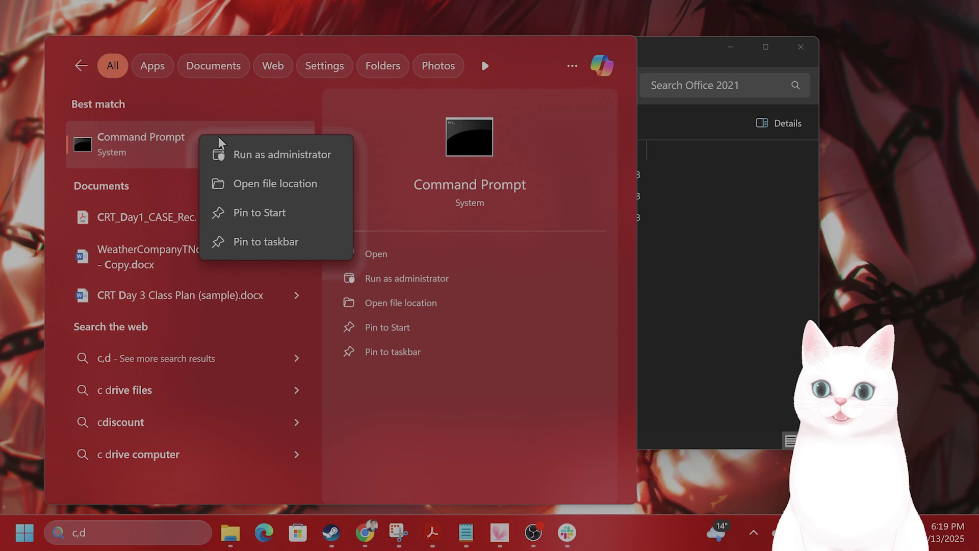
{"action": "left_click", "coordinate": [263, 155]}
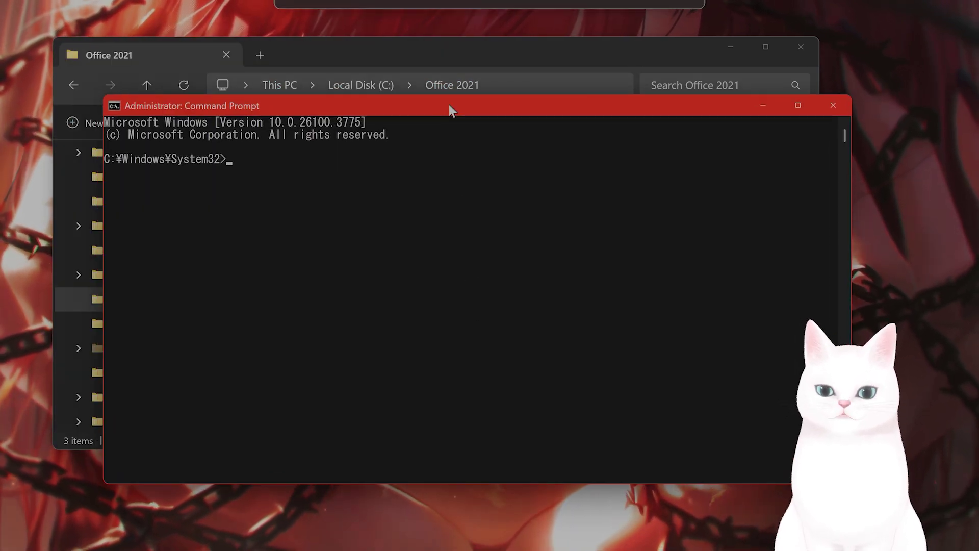
Change the Command Prompt's working directory to C:\Office 2021 with cd.
{"action": "type", "text": "cd c:/"}
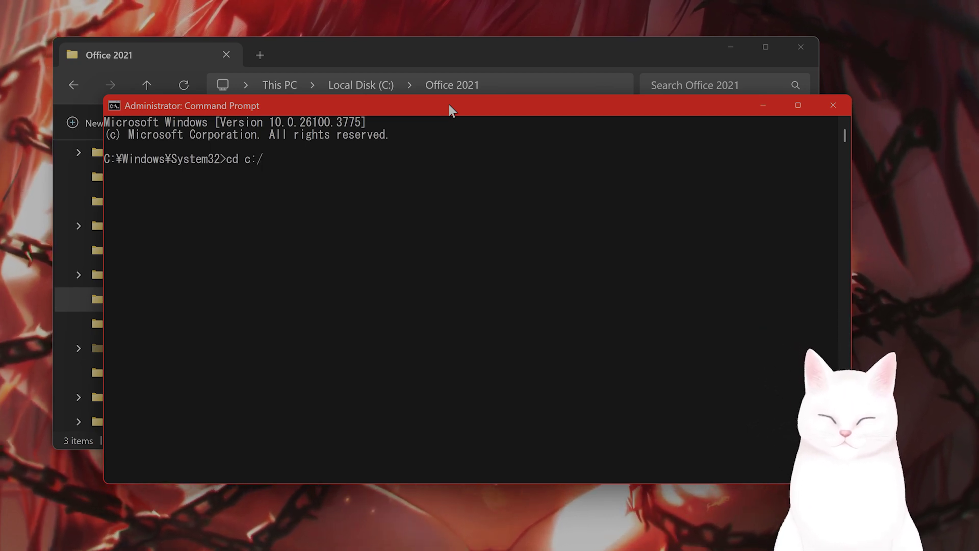
{"action": "type", "text": "office 2021"}
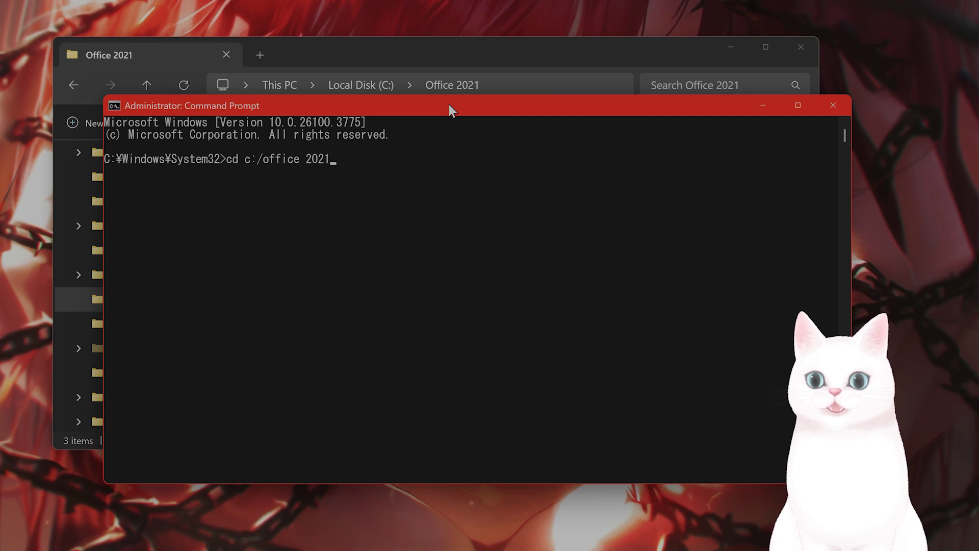
{"action": "key", "text": "Return"}
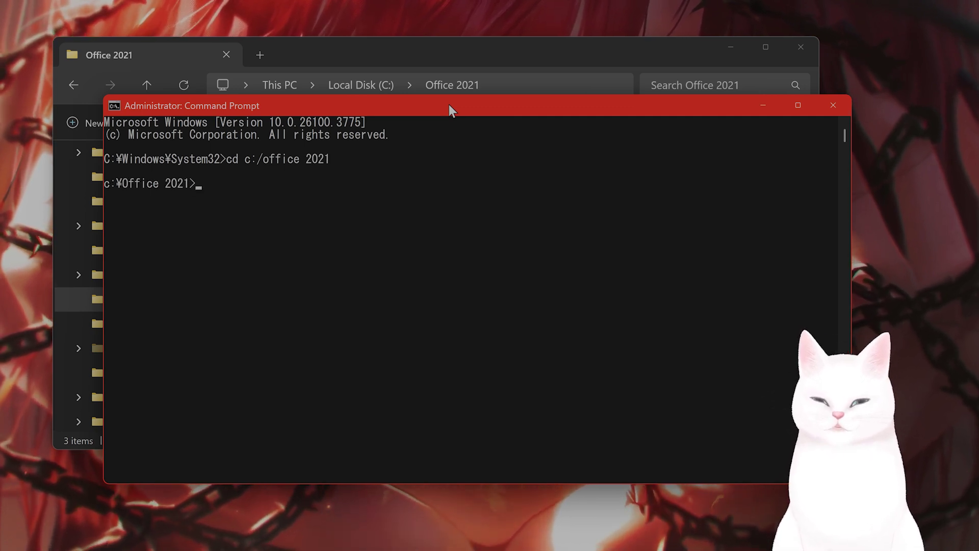
Run setup /configure configuration.xml to start the Office deployment.
{"action": "type", "text": "setup"}
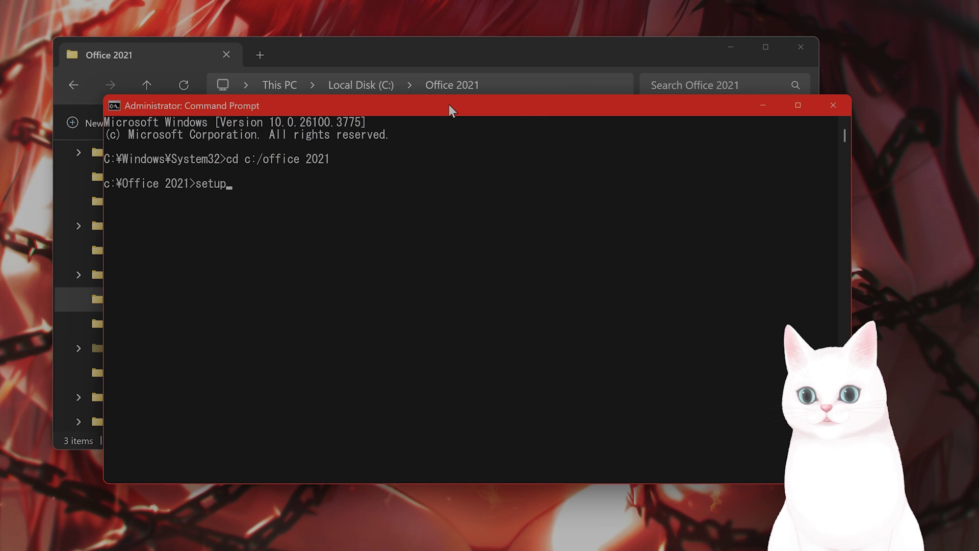
{"action": "type", "text": " /config"}
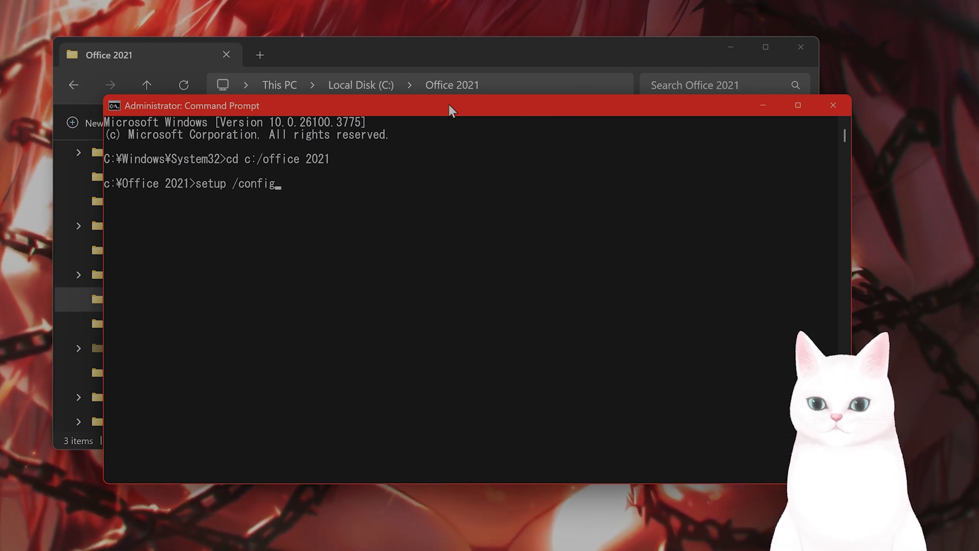
{"action": "type", "text": "ure configuration"}
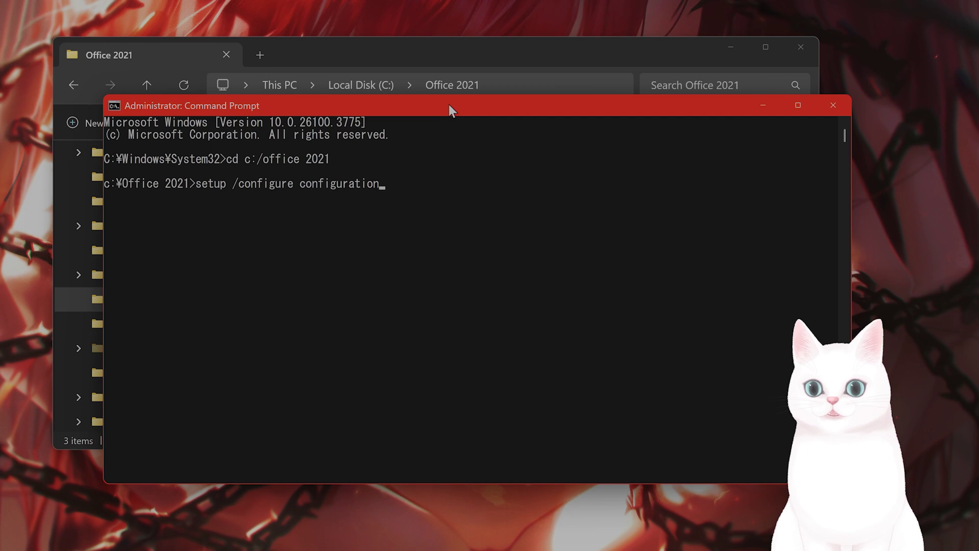
{"action": "type", "text": ".x,m"}
{"action": "key", "text": "BackSpace"}
{"action": "key", "text": "BackSpace"}
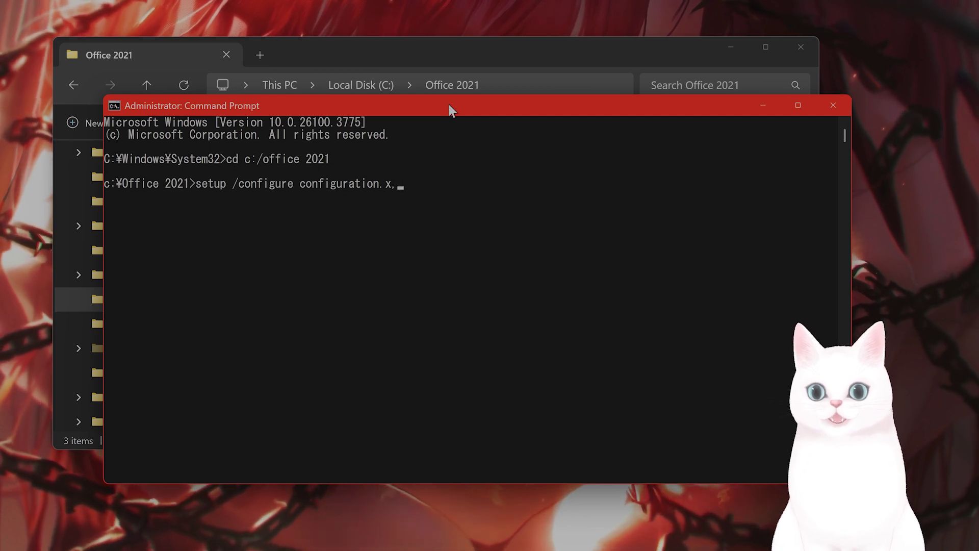
{"action": "type", "text": "ml"}
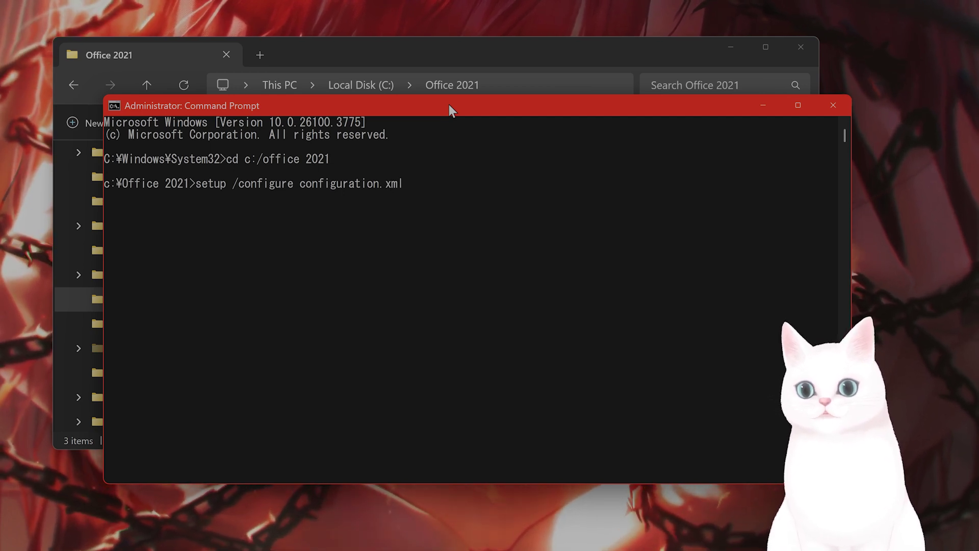
{"action": "key", "text": "Return"}
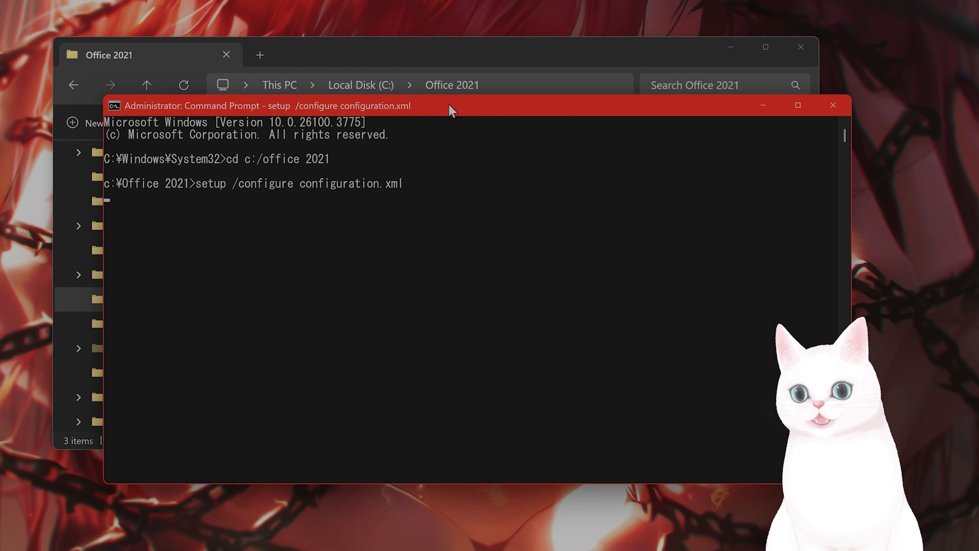